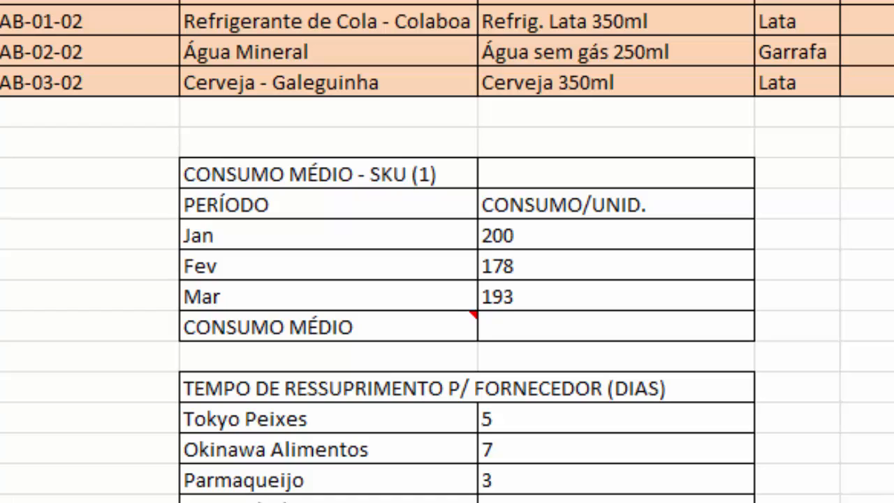
Step: Calculate the average consumption beside CONSUMO MÉDIO in C21 with the formula =MÉDIA(C18:C20)
{"action": "left_click", "coordinate": [567, 330]}
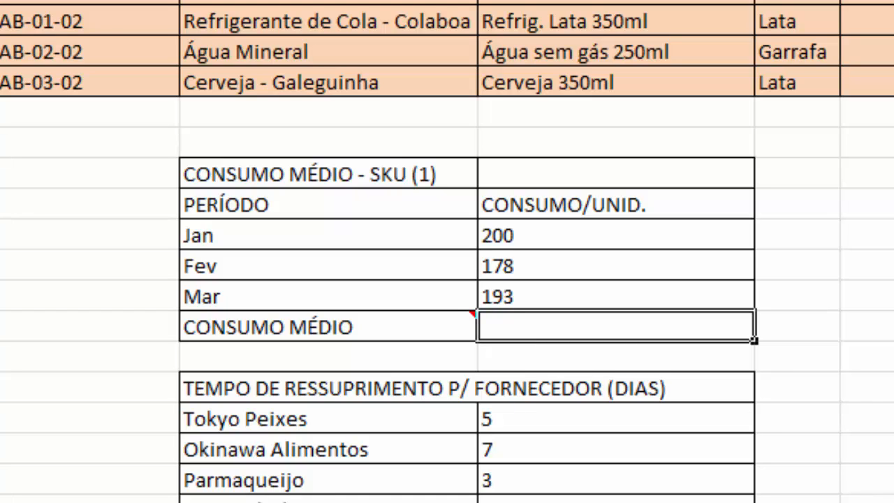
{"action": "type", "text": "="}
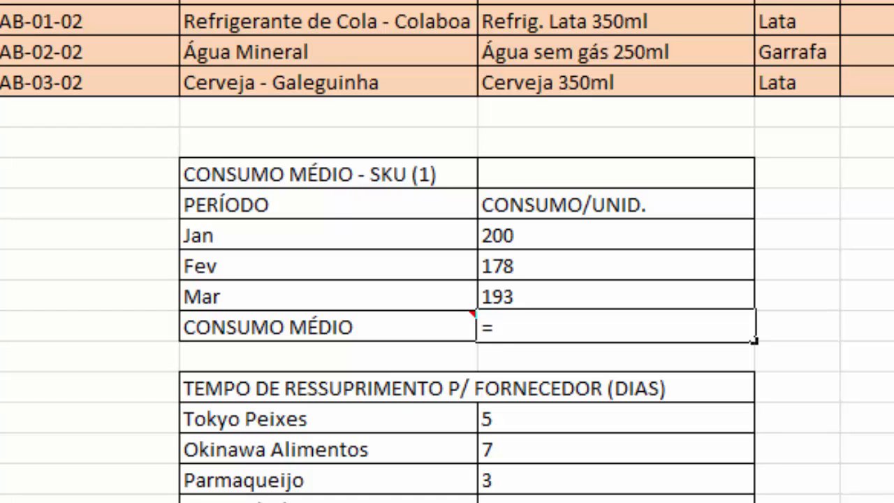
{"action": "type", "text": "MÉDIA("}
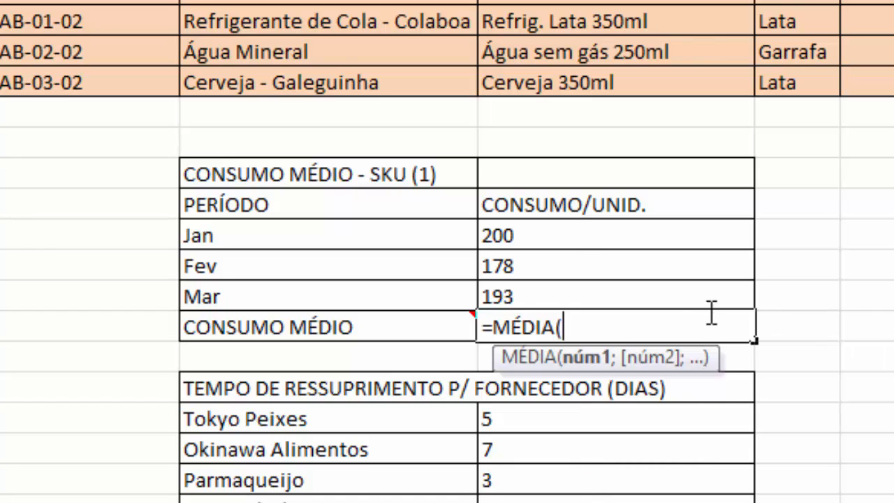
{"action": "left_click", "coordinate": [554, 235]}
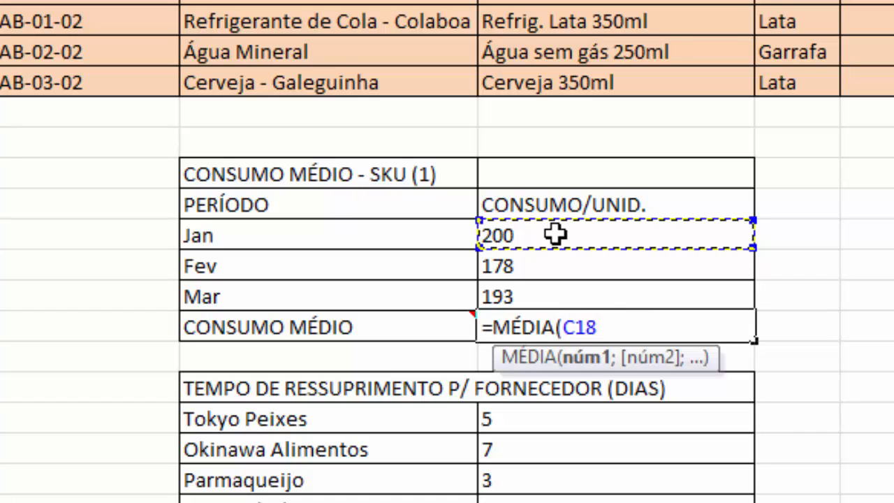
{"action": "left_click_drag", "start_coordinate": [554, 235], "coordinate": [552, 294]}
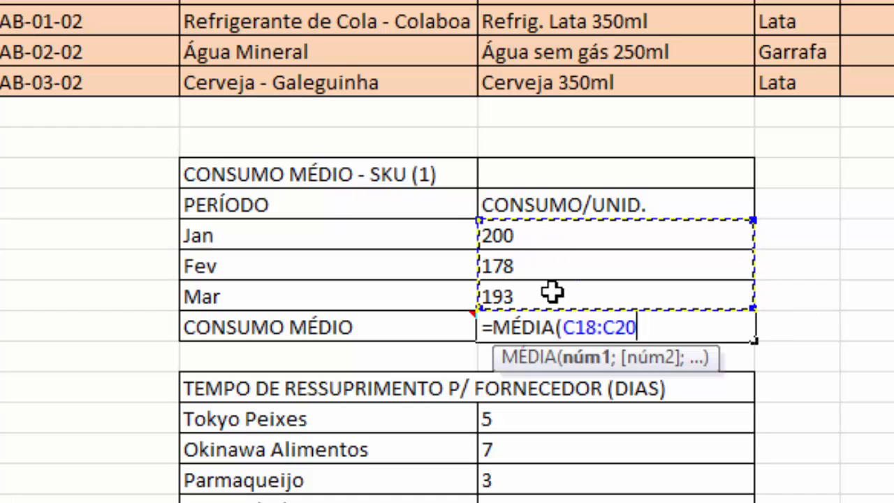
{"action": "type", "text": ")"}
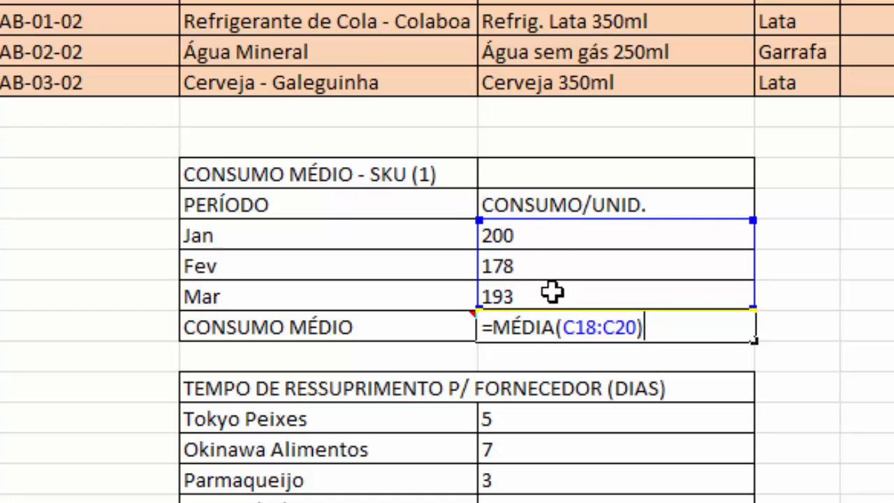
{"action": "key", "text": "Return"}
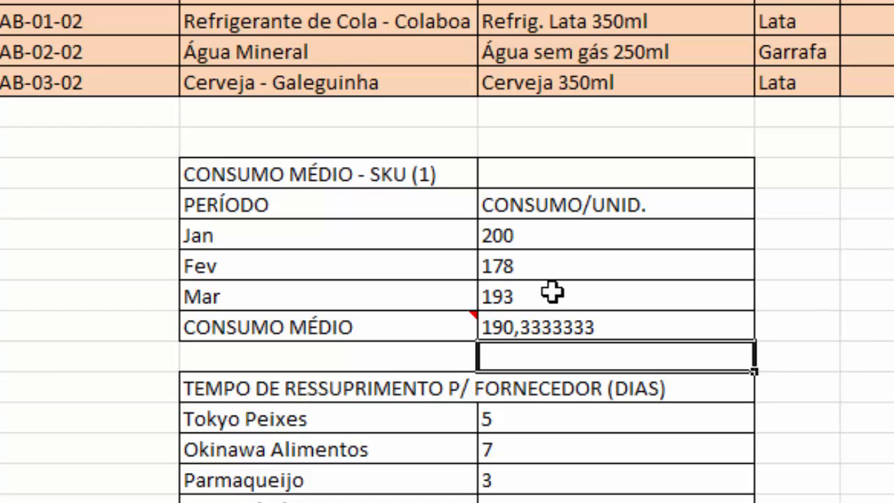
Step: Link the Fornecedor cells E4 and E5 of the two Tokyo products to Tokyo Peixes in B24
{"action": "left_click", "coordinate": [355, 144]}
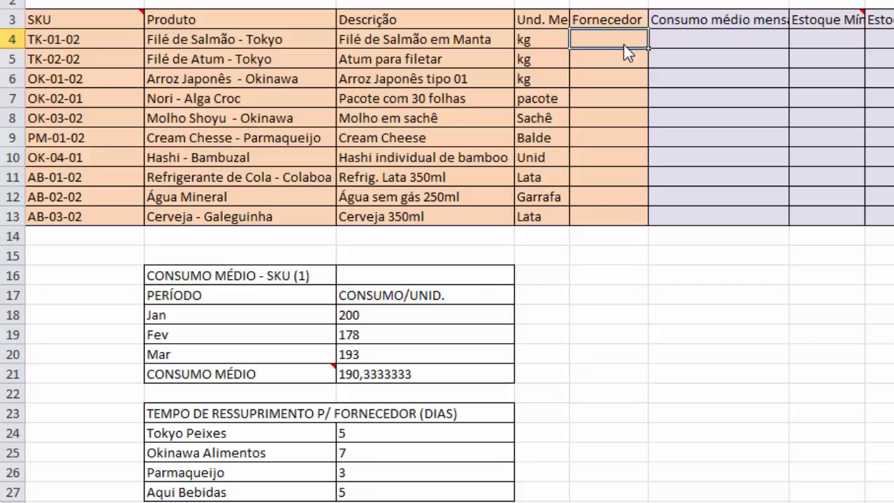
{"action": "type", "text": "="}
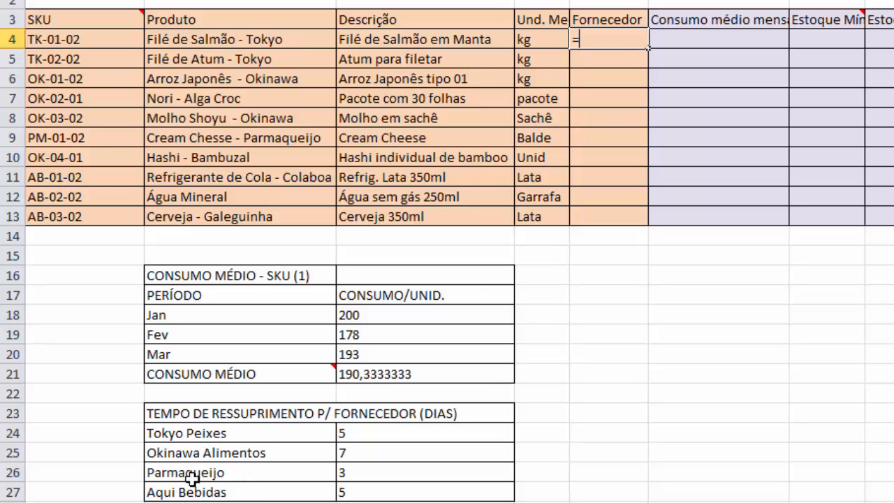
{"action": "left_click", "coordinate": [205, 433]}
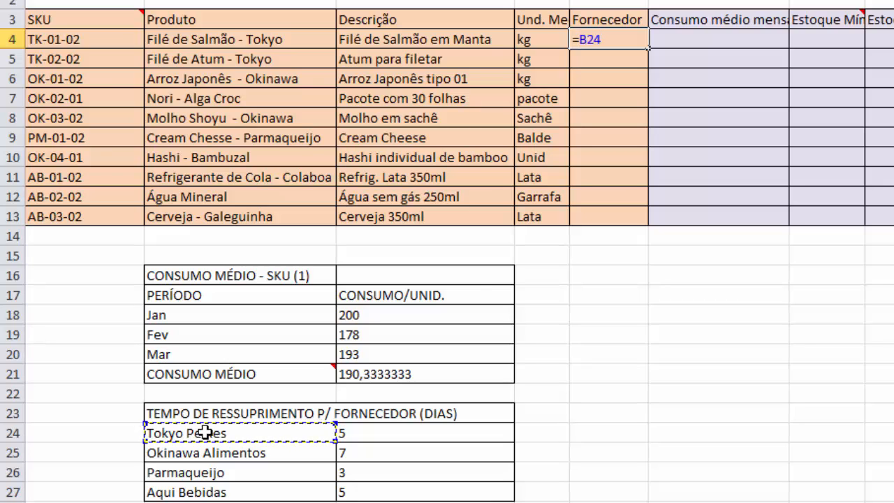
{"action": "key", "text": "Return"}
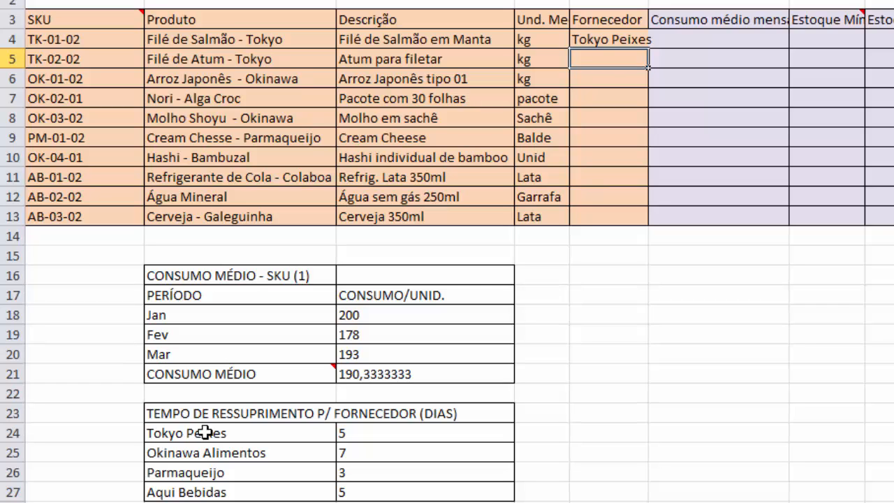
{"action": "type", "text": "="}
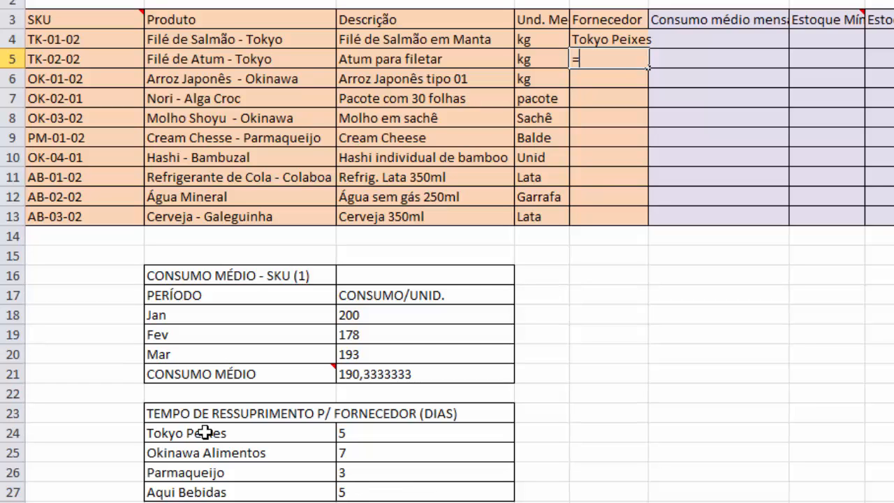
{"action": "left_click", "coordinate": [204, 433]}
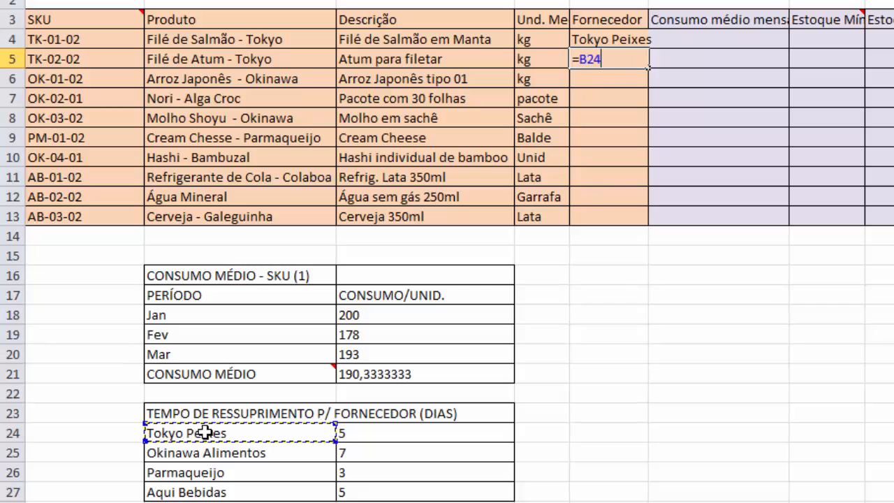
{"action": "key", "text": "Return"}
Step: Link the Fornecedor cells E6, E7 and E8 for rice, nori and shoyu to Okinawa Alimentos in B25
{"action": "type", "text": "="}
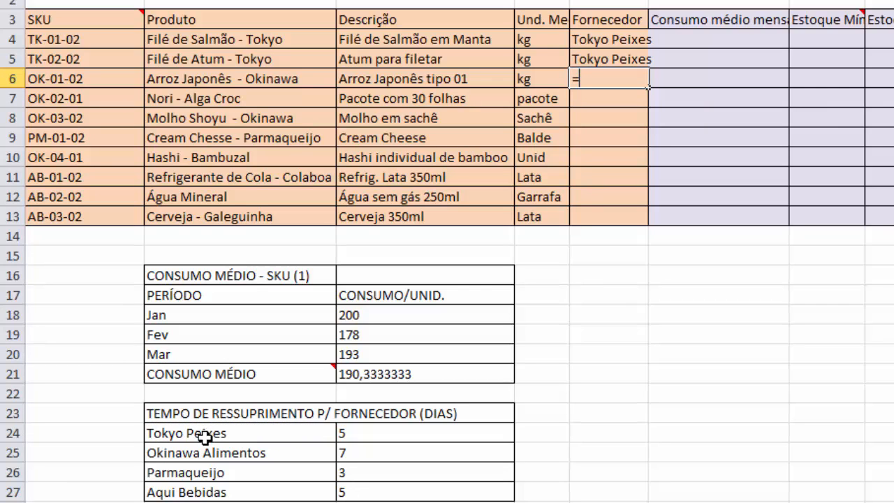
{"action": "left_click", "coordinate": [207, 455]}
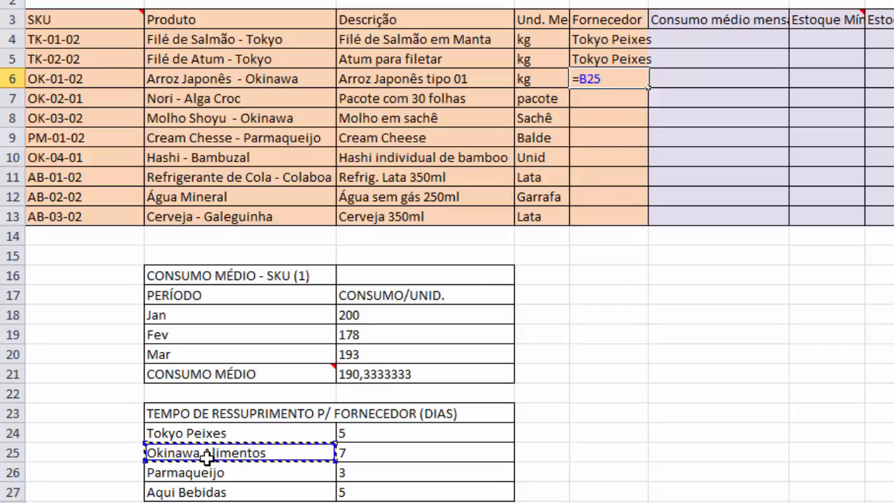
{"action": "key", "text": "Return"}
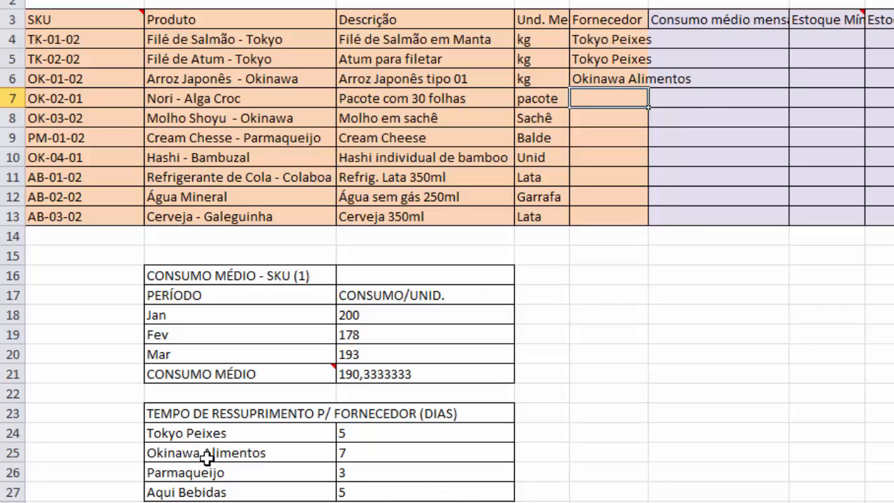
{"action": "type", "text": "="}
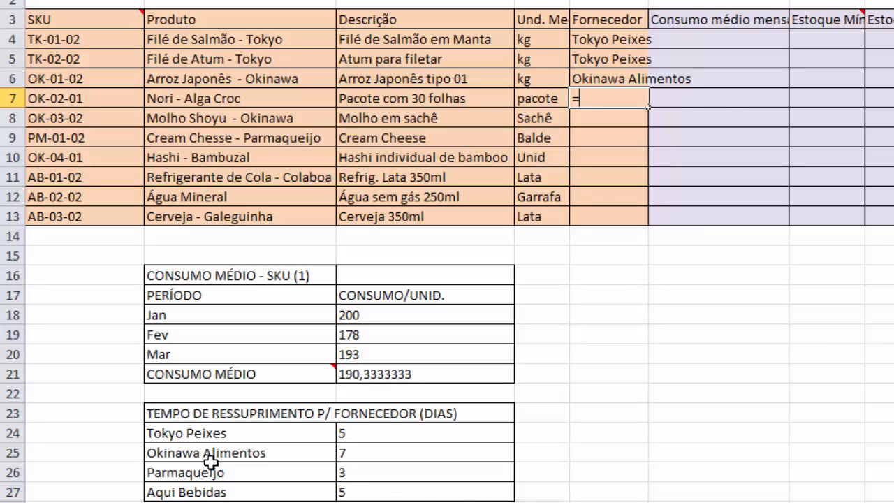
{"action": "left_click", "coordinate": [215, 453]}
{"action": "key", "text": "Return"}
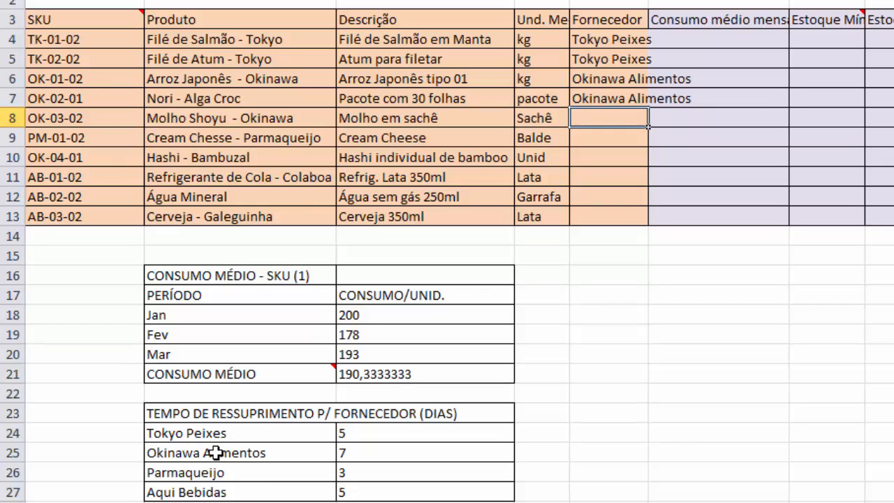
{"action": "type", "text": "="}
{"action": "left_click", "coordinate": [215, 453]}
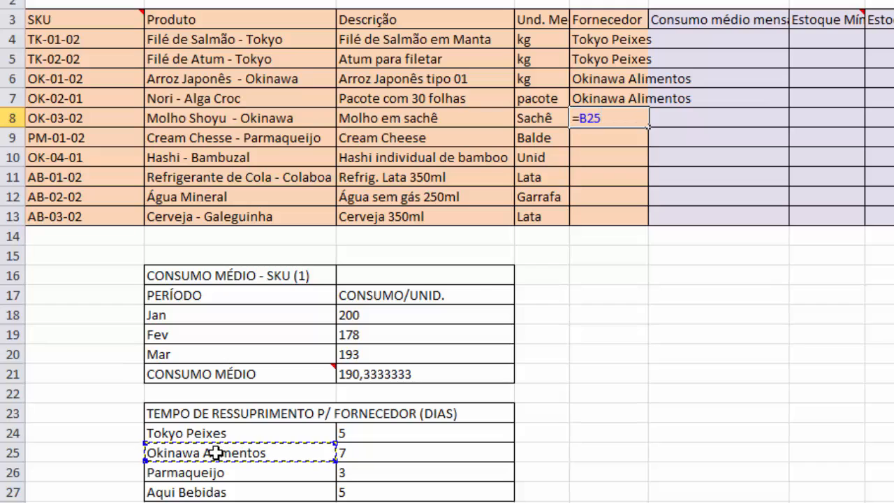
{"action": "key", "text": "Return"}
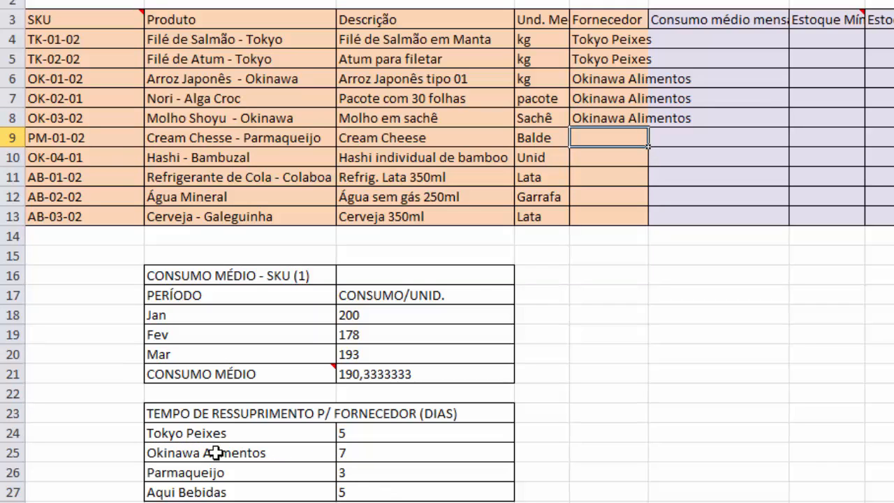
Step: Link the Fornecedor cell E9 to Parmaqueijo in B26 and E10 to Okinawa Alimentos in B25
{"action": "type", "text": "="}
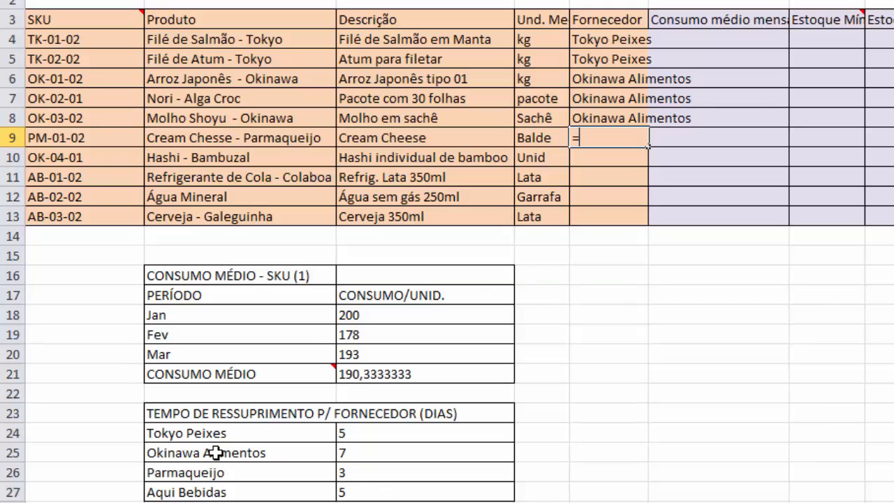
{"action": "left_click", "coordinate": [222, 473]}
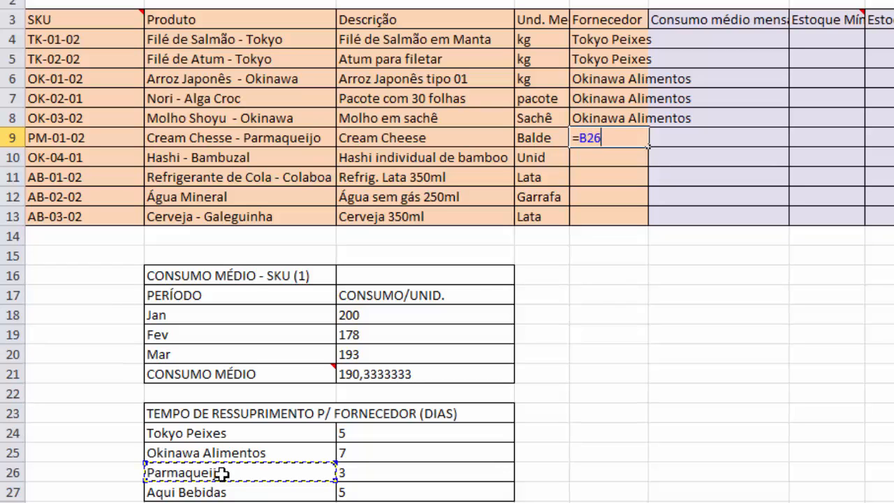
{"action": "key", "text": "Return"}
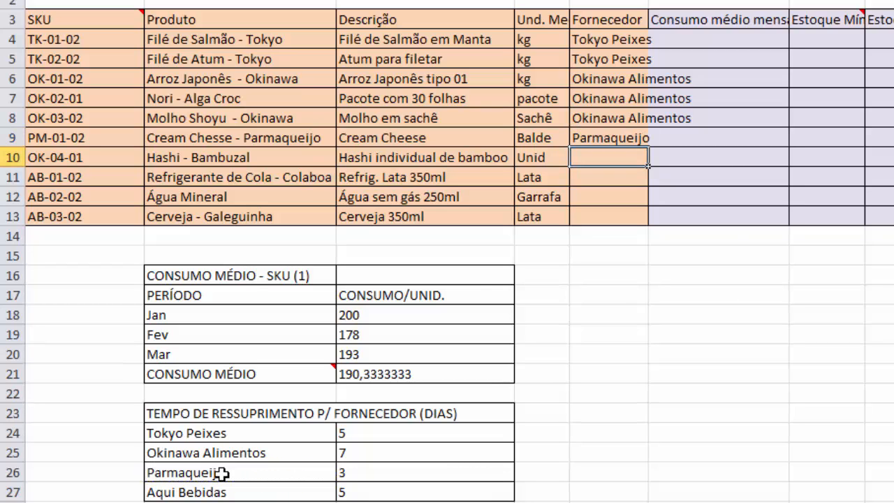
{"action": "type", "text": "="}
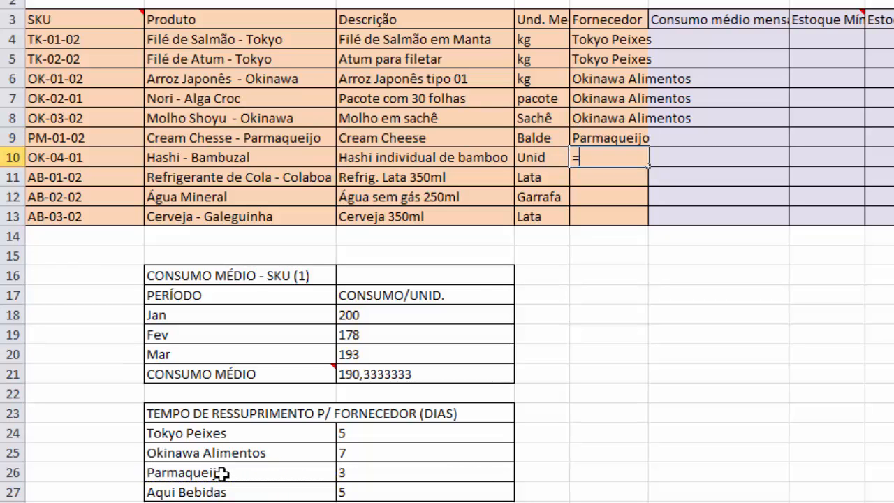
{"action": "left_click", "coordinate": [236, 453]}
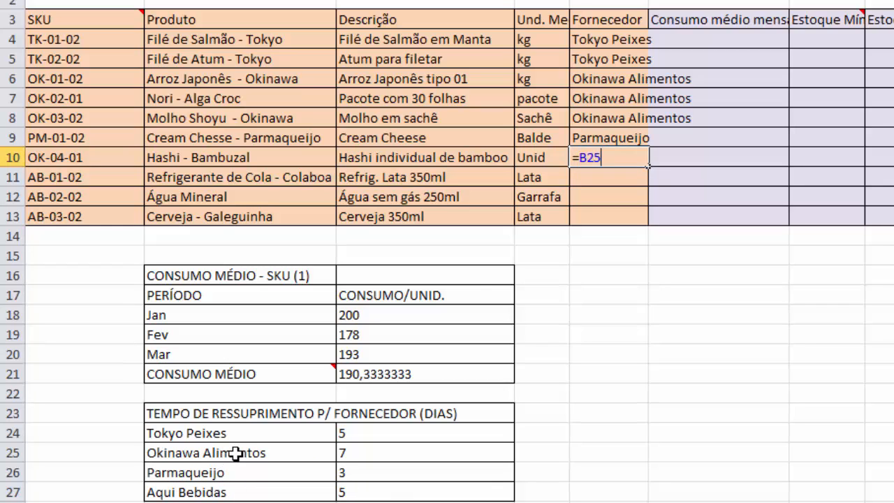
{"action": "key", "text": "Return"}
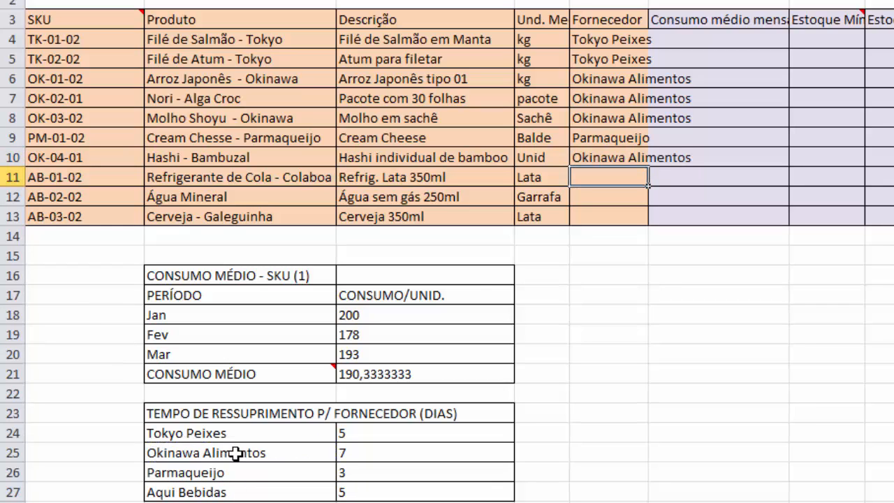
Step: Link the Fornecedor cells E11, E12 and E13 of the three drinks to Aqui Bebidas in B27
{"action": "type", "text": "="}
{"action": "left_click", "coordinate": [236, 492]}
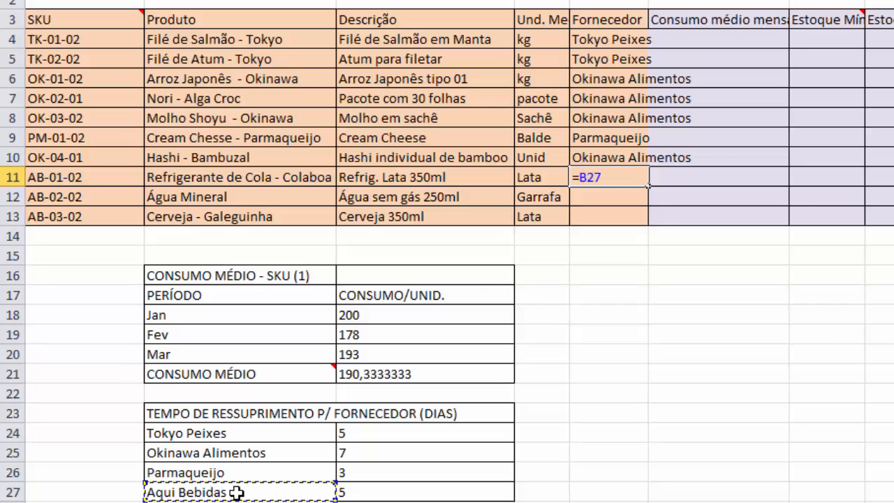
{"action": "key", "text": "Return"}
{"action": "type", "text": "="}
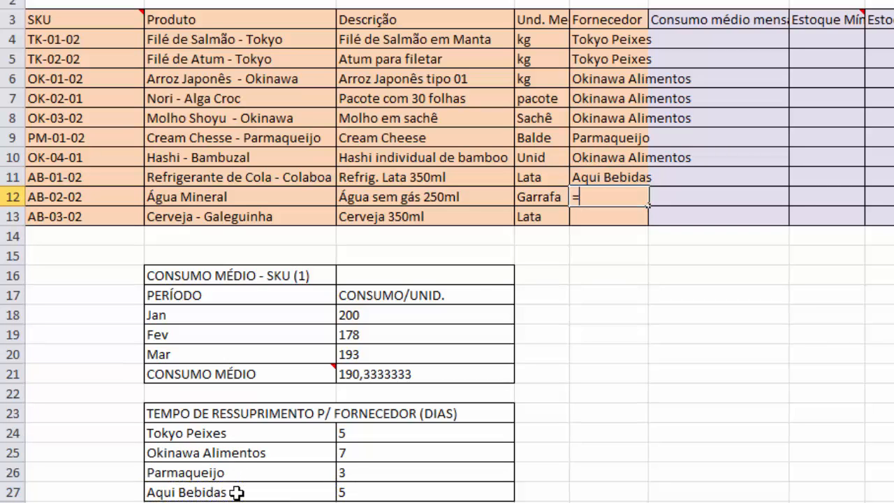
{"action": "left_click", "coordinate": [238, 493]}
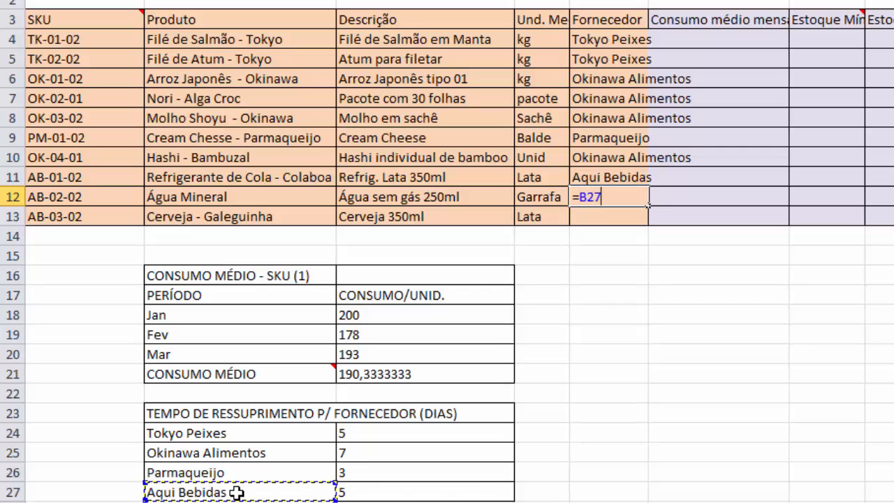
{"action": "key", "text": "Return"}
{"action": "left_click", "coordinate": [236, 492]}
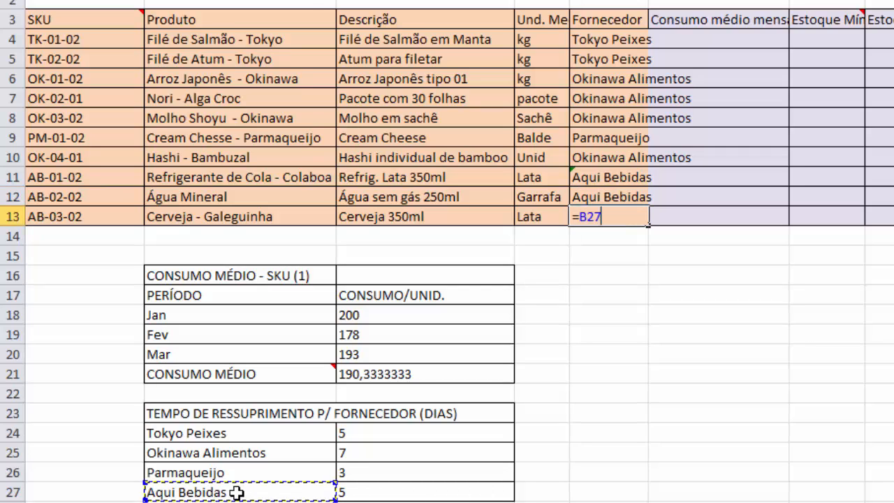
{"action": "key", "text": "Return"}
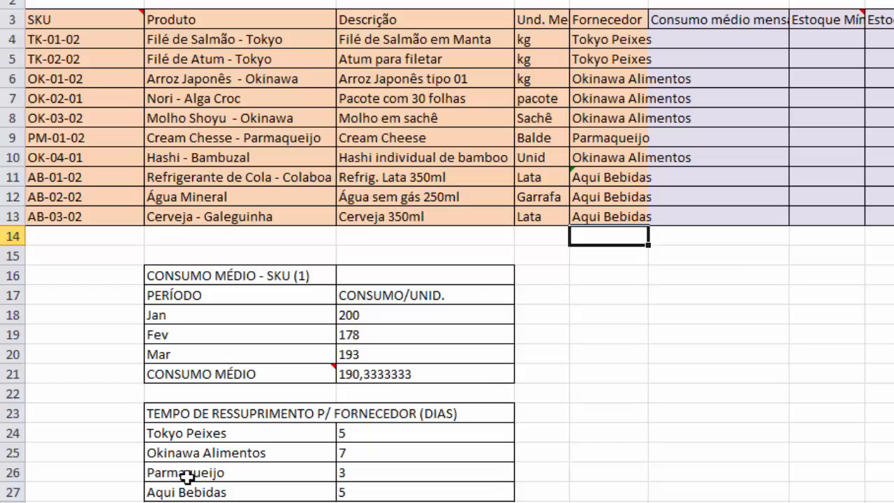
Step: Rename the supplier in B27 of the resupply time table as Aqui Bebidas Ltda
{"action": "left_click", "coordinate": [256, 493]}
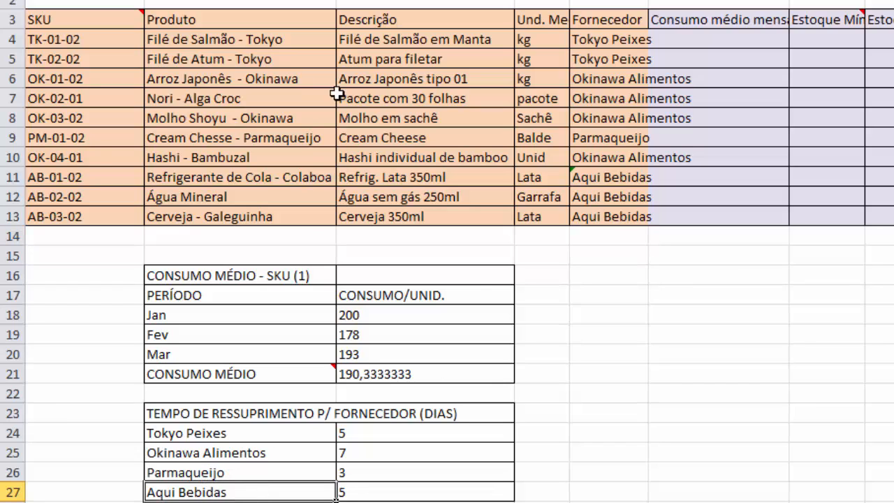
{"action": "key", "text": "F2"}
{"action": "type", "text": "lTDA"}
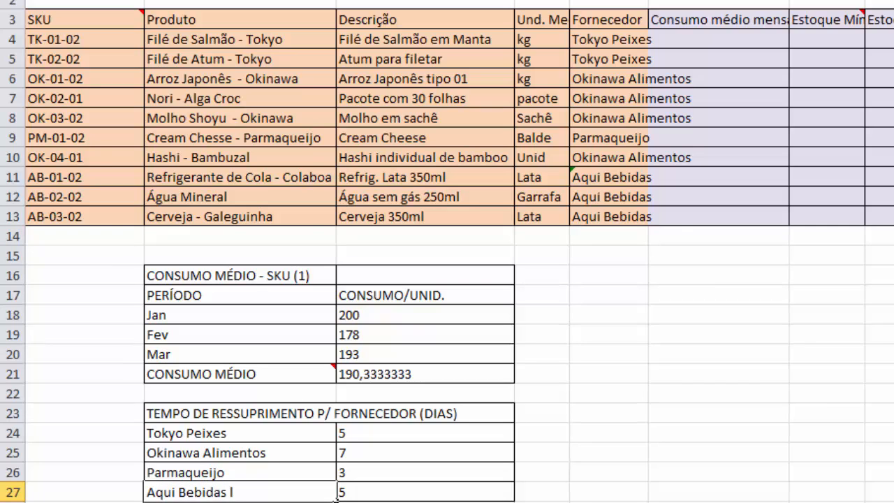
{"action": "key", "text": "BackSpace"}
{"action": "key", "text": "BackSpace"}
{"action": "key", "text": "BackSpace"}
{"action": "key", "text": "BackSpace"}
{"action": "key", "text": "BackSpace"}
{"action": "type", "text": "Ltda"}
{"action": "key", "text": "Return"}
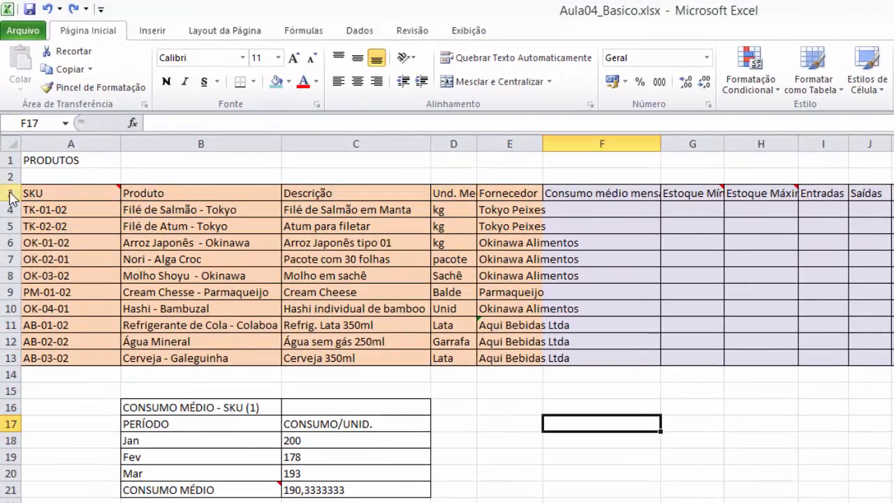
Step: Wrap the text of header row 3 and widen the Fornecedor column to fit the supplier names
{"action": "left_click", "coordinate": [8, 193]}
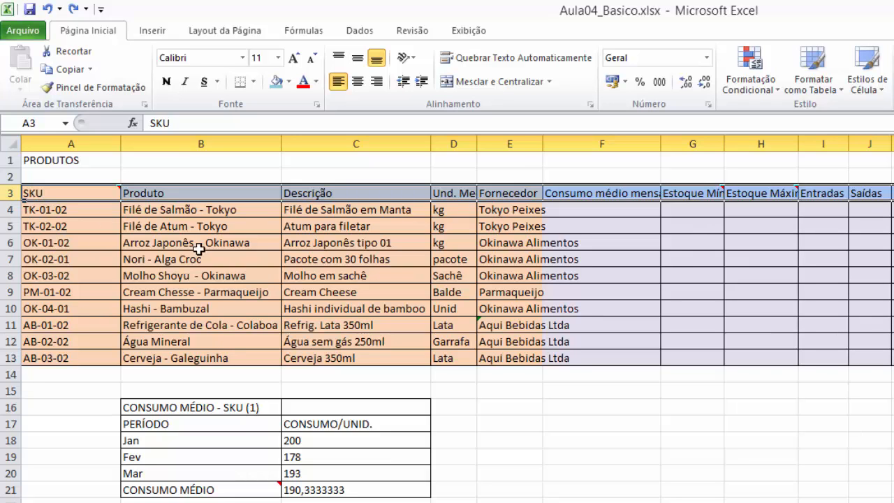
{"action": "left_click", "coordinate": [525, 62]}
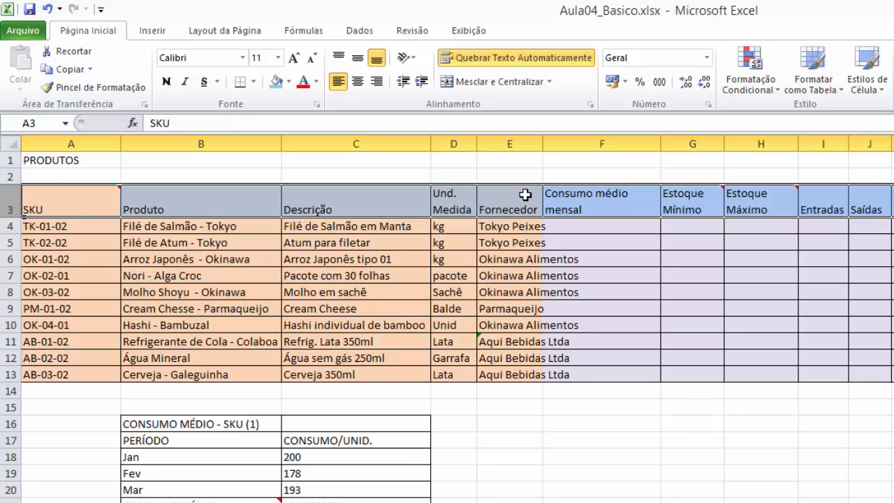
{"action": "left_click", "coordinate": [515, 408]}
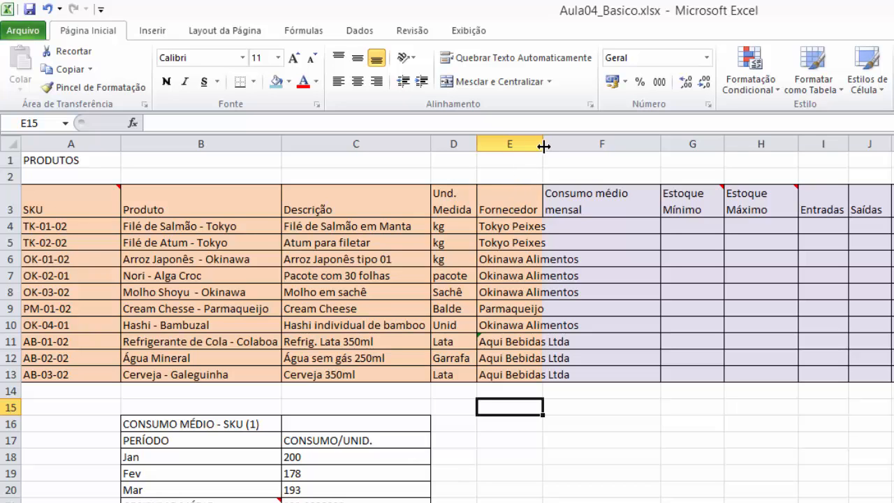
{"action": "left_click_drag", "start_coordinate": [544, 144], "coordinate": [587, 144]}
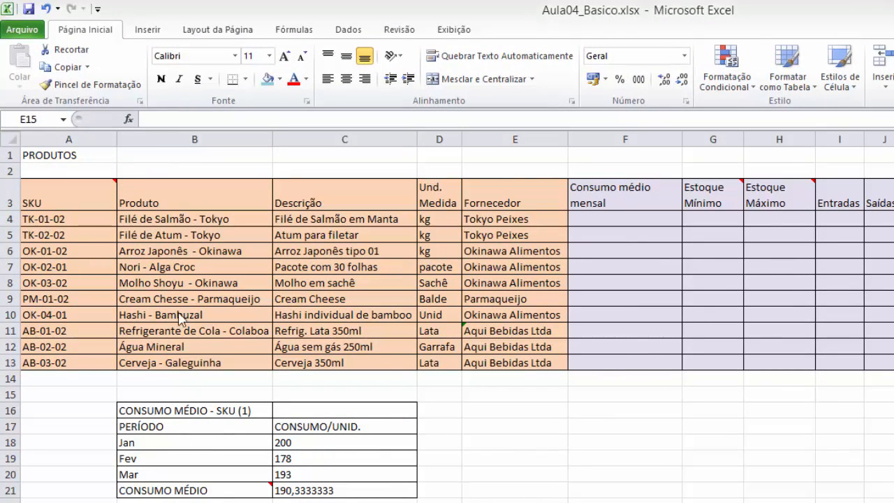
Step: Link the Consumo médio mensal cell F4 of the Tokyo salmon fillet to the average consumption in C21
{"action": "left_click", "coordinate": [632, 218]}
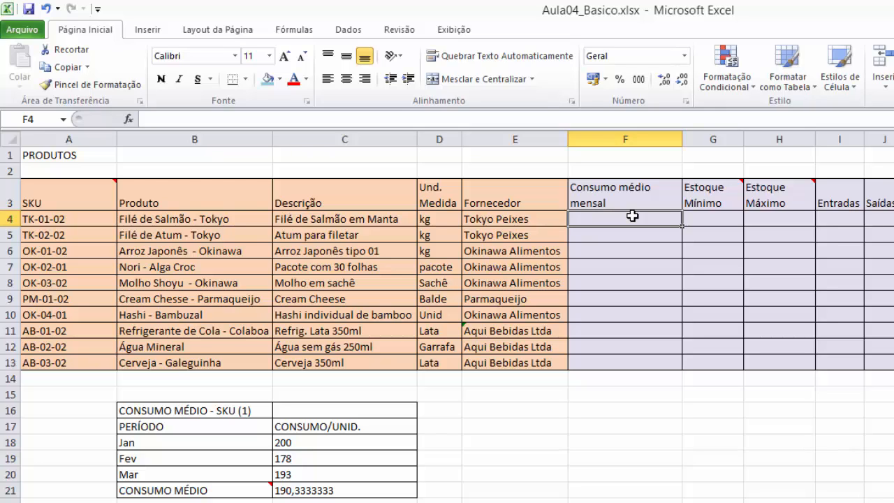
{"action": "type", "text": "="}
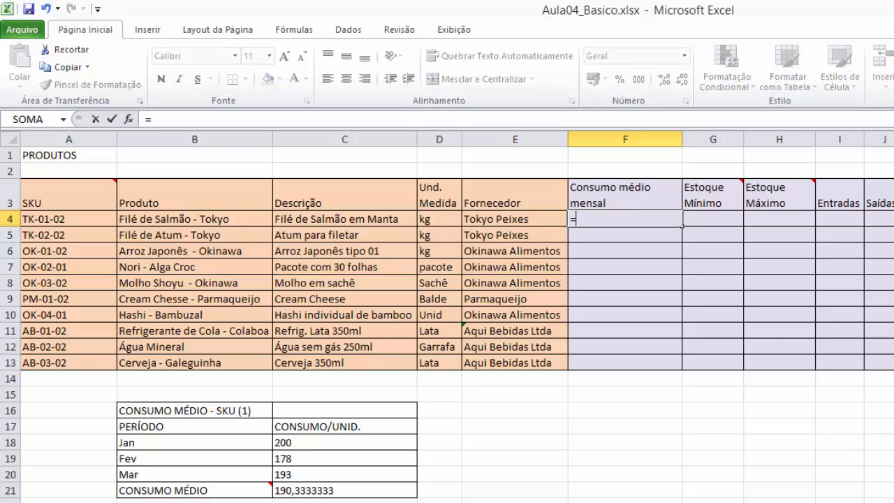
{"action": "left_click", "coordinate": [323, 491]}
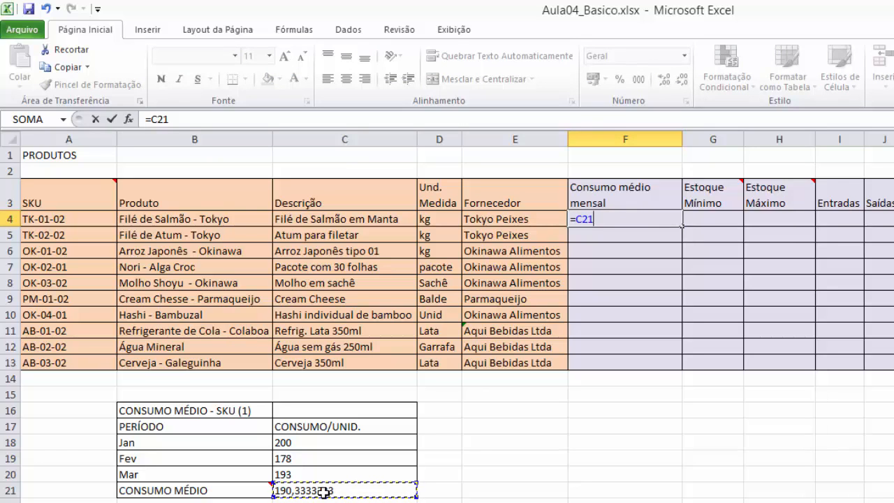
{"action": "key", "text": "Return"}
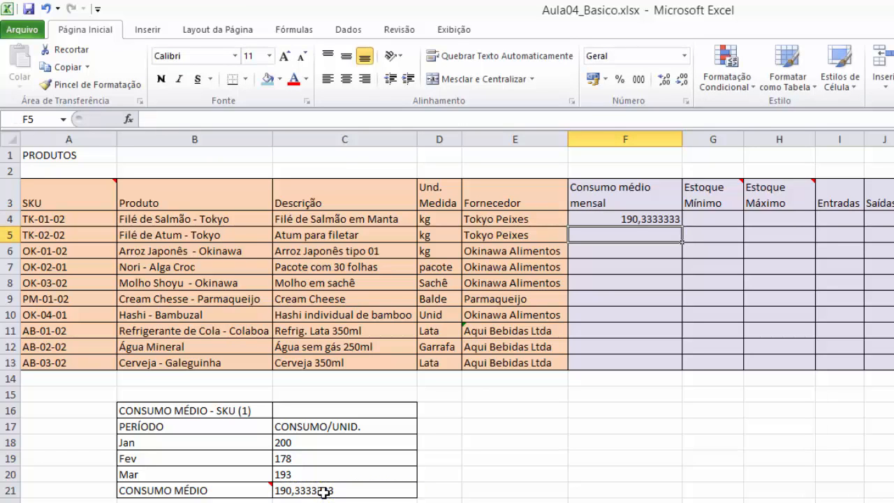
Step: Enter the average monthly consumption values 180, 170, 200 and 150 in cells F5 to F8
{"action": "type", "text": "180"}
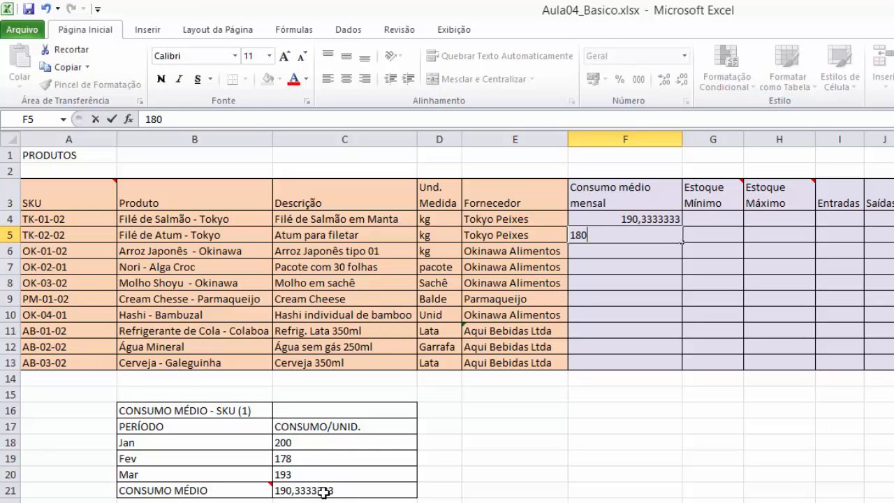
{"action": "key", "text": "Return"}
{"action": "type", "text": "170"}
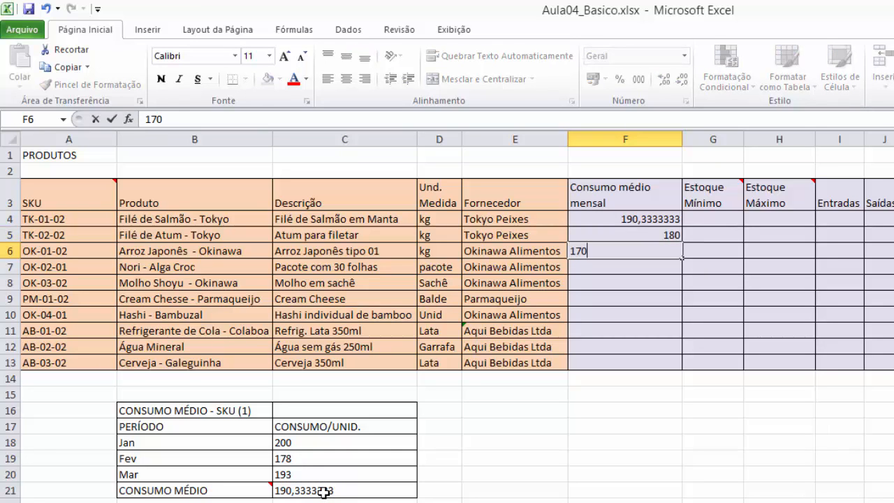
{"action": "key", "text": "Return"}
{"action": "type", "text": "200"}
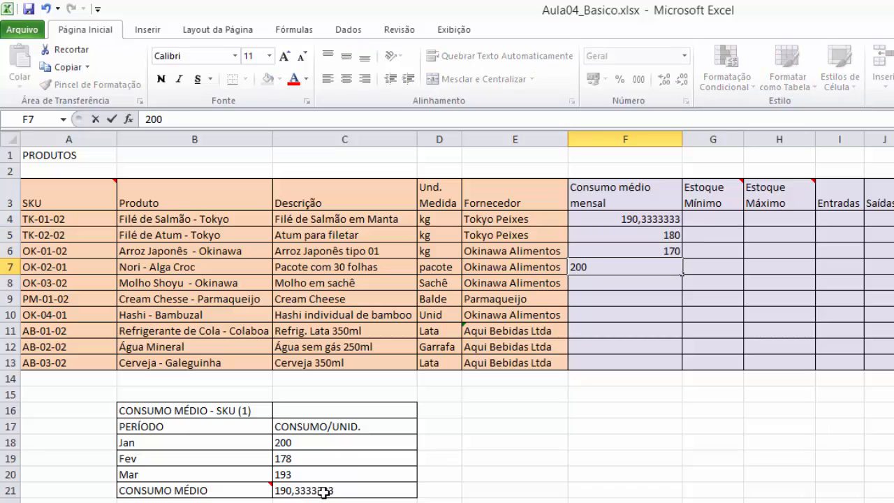
{"action": "key", "text": "Return"}
{"action": "type", "text": "150"}
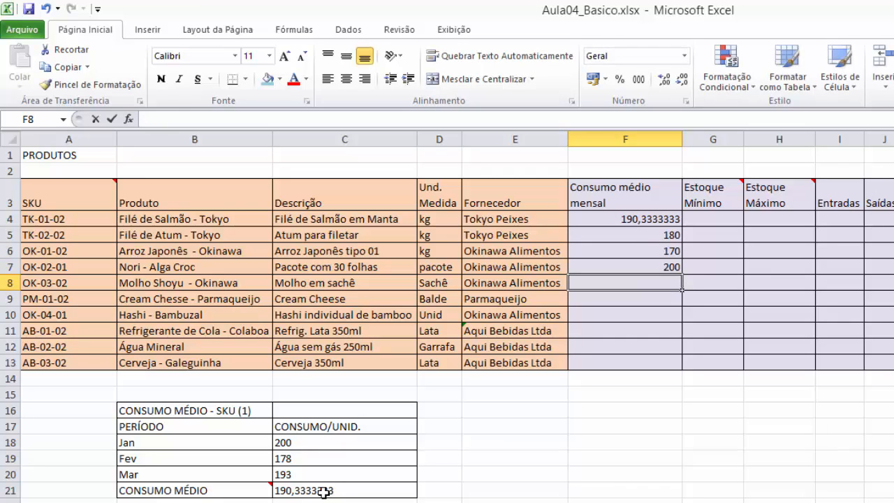
{"action": "key", "text": "Return"}
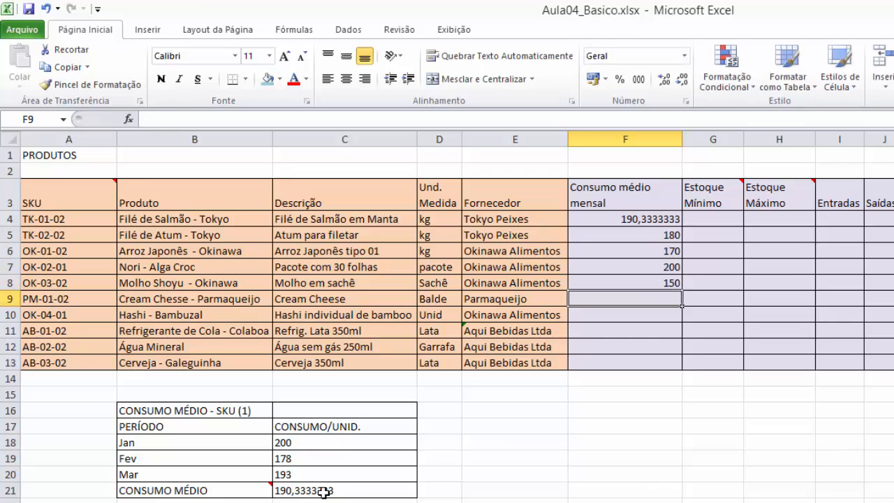
Step: Enter the average monthly consumption values 210, 198, 167, 200 and 193 in cells F9 to F13
{"action": "type", "text": "210"}
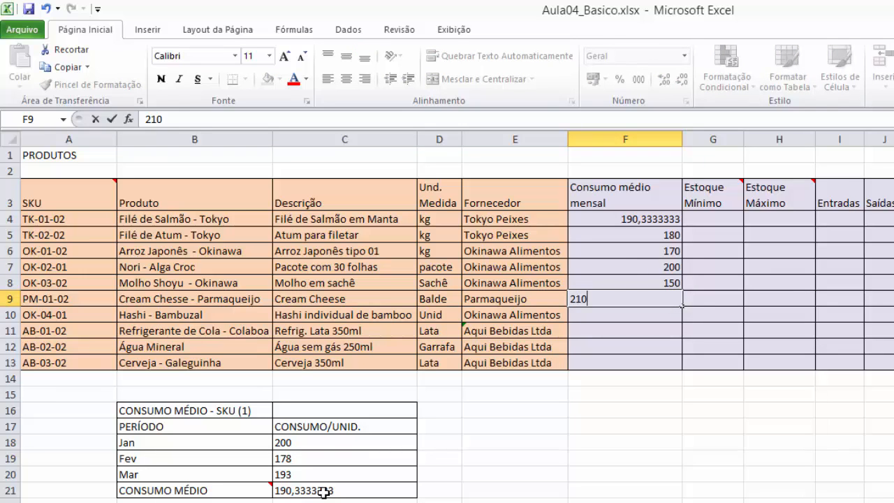
{"action": "key", "text": "Return"}
{"action": "type", "text": "198"}
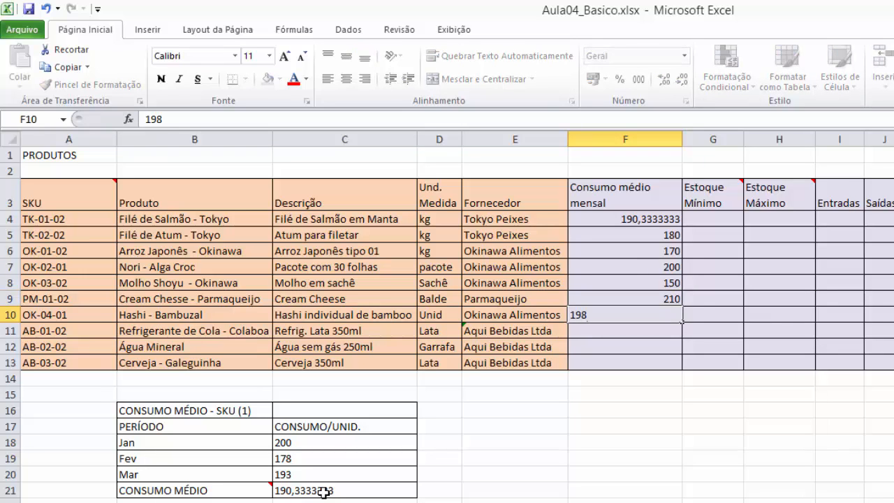
{"action": "key", "text": "Return"}
{"action": "type", "text": "1"}
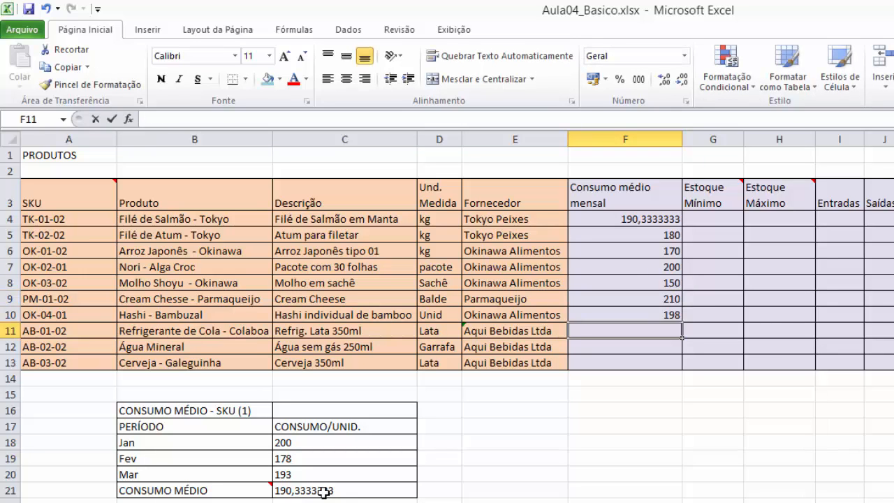
{"action": "type", "text": "67"}
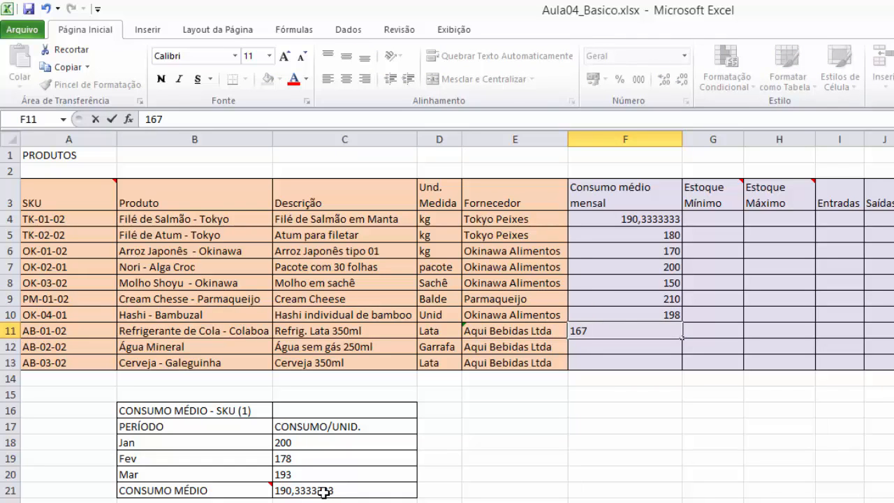
{"action": "key", "text": "Return"}
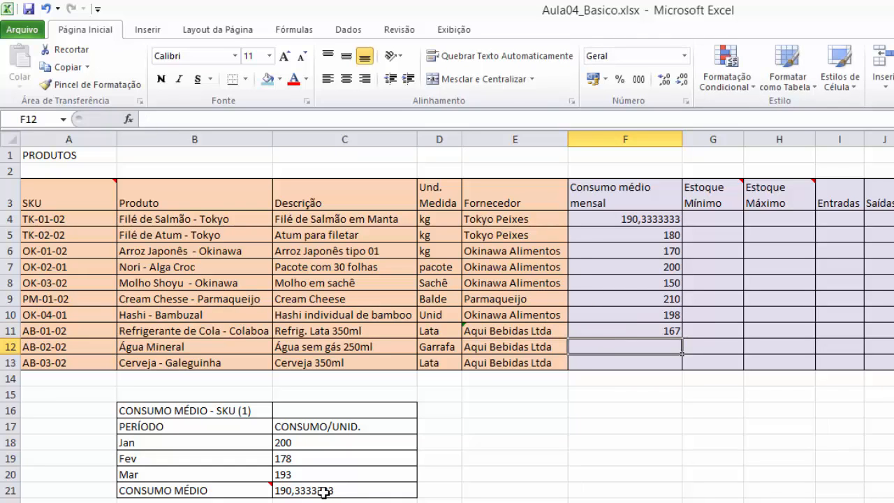
{"action": "type", "text": "200"}
{"action": "key", "text": "Return"}
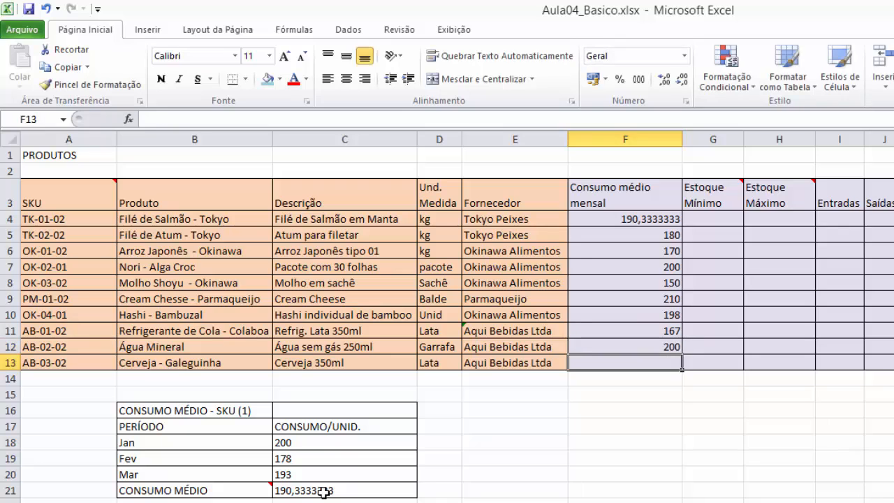
{"action": "type", "text": "193"}
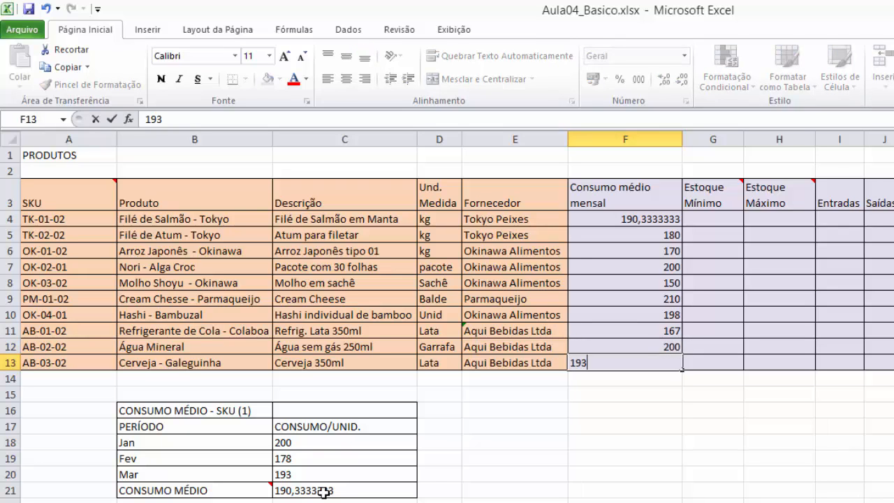
{"action": "key", "text": "Return"}
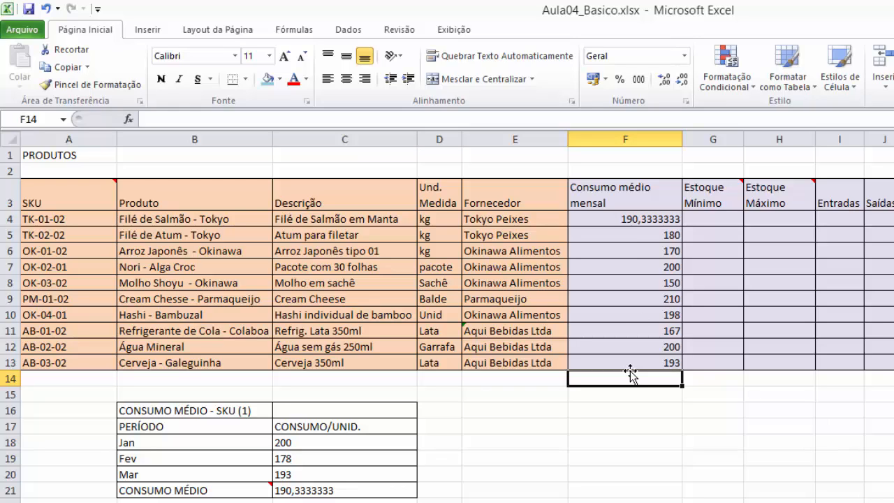
Step: Reduce the average consumption in F4 to zero decimal places
{"action": "left_click", "coordinate": [647, 221]}
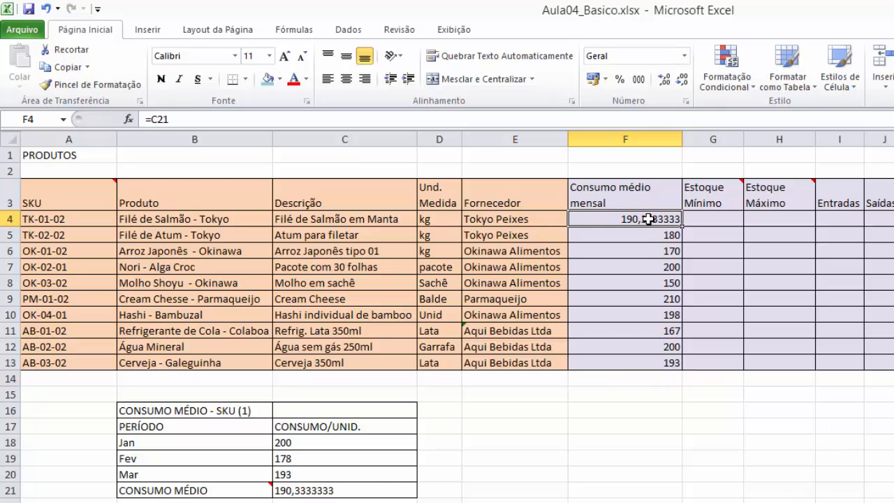
{"action": "left_click", "coordinate": [683, 86]}
{"action": "left_click", "coordinate": [682, 87]}
{"action": "left_click", "coordinate": [683, 86]}
{"action": "left_click", "coordinate": [683, 87]}
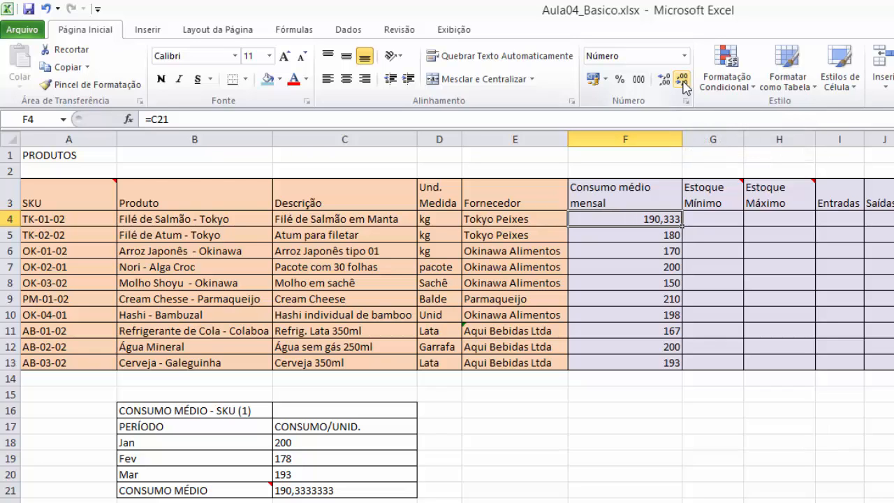
{"action": "left_click", "coordinate": [683, 87]}
{"action": "left_click", "coordinate": [683, 87]}
{"action": "left_click", "coordinate": [683, 87]}
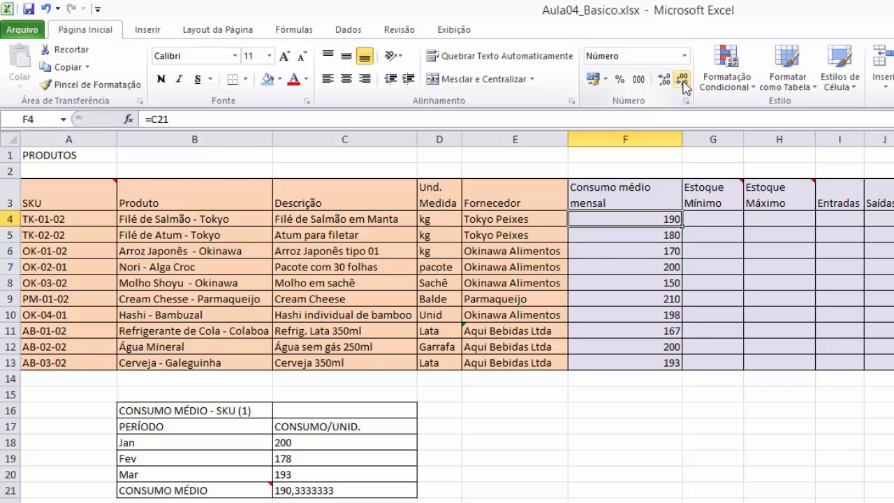
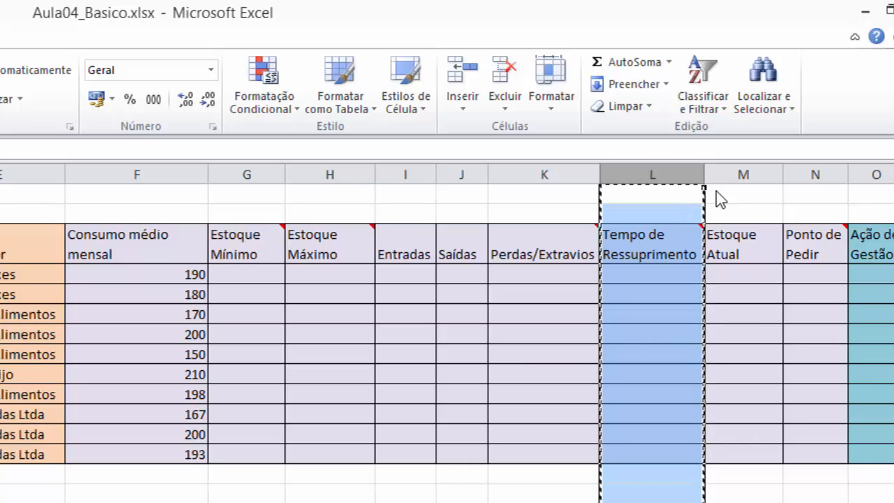
Step: Insert the cut Tempo de Ressuprimento column before the Estoque Mínimo column
{"action": "left_click", "coordinate": [246, 172]}
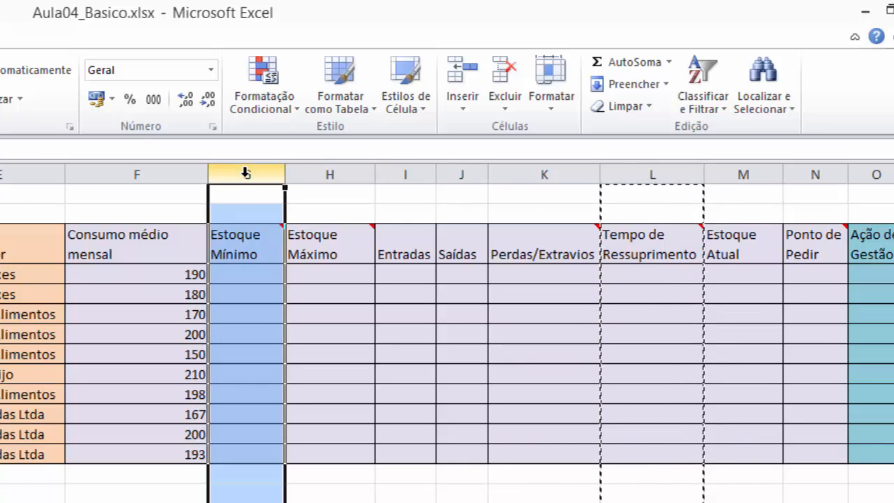
{"action": "right_click", "coordinate": [248, 178]}
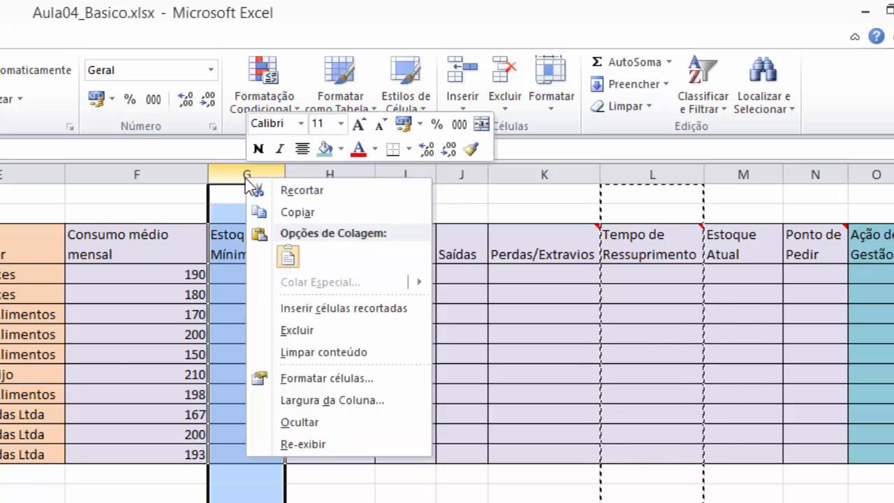
{"action": "left_click", "coordinate": [370, 308]}
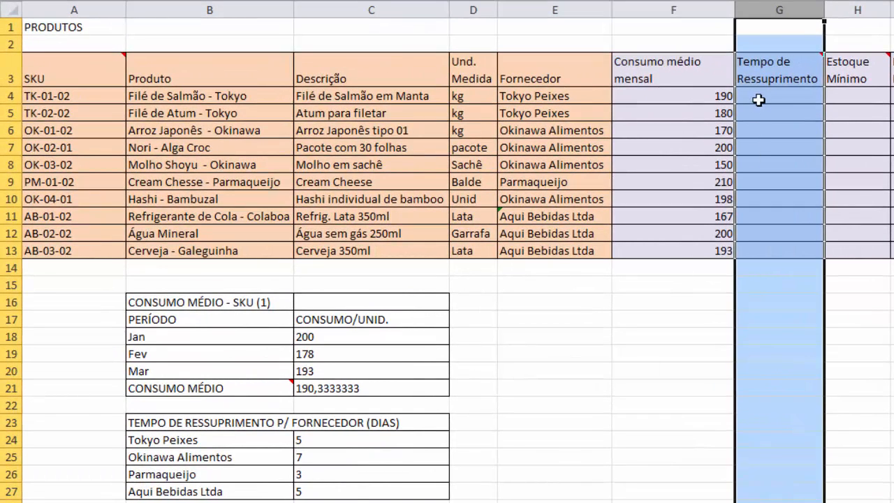
Step: Link the Tempo de Ressuprimento cells G4 and G5 to the Tokyo Peixes resupply time in C24
{"action": "left_click", "coordinate": [761, 98]}
{"action": "type", "text": "="}
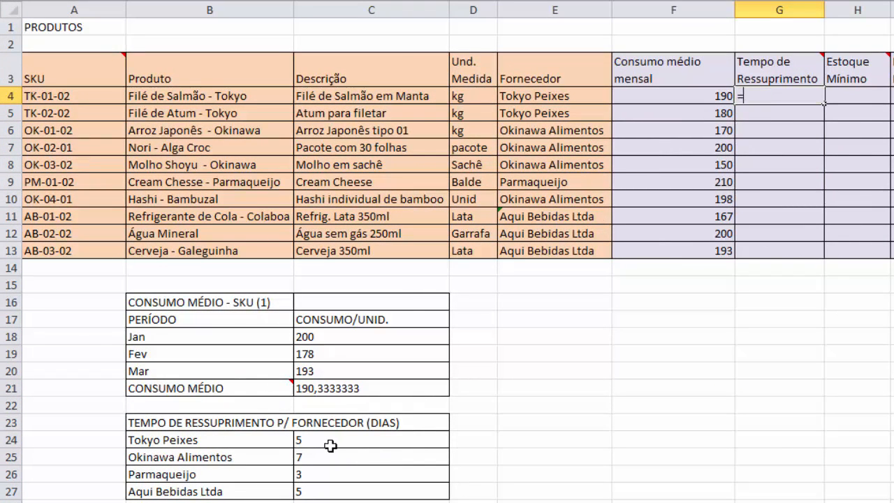
{"action": "left_click", "coordinate": [334, 439]}
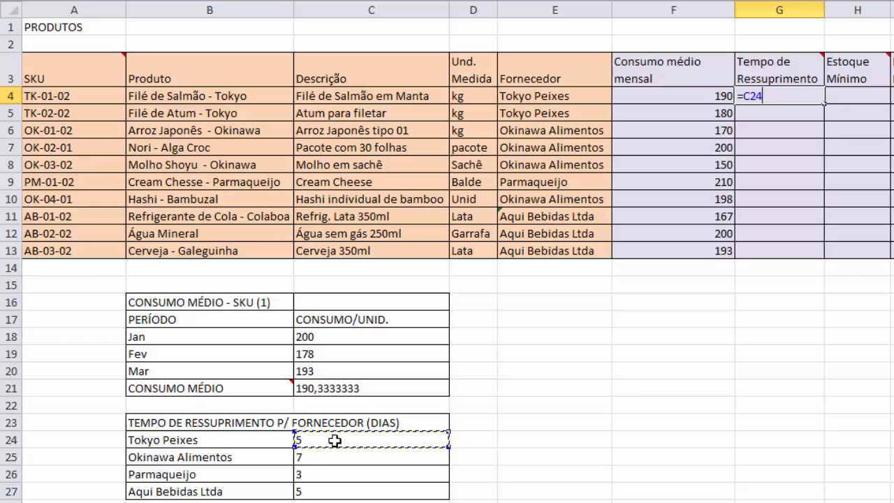
{"action": "key", "text": "Return"}
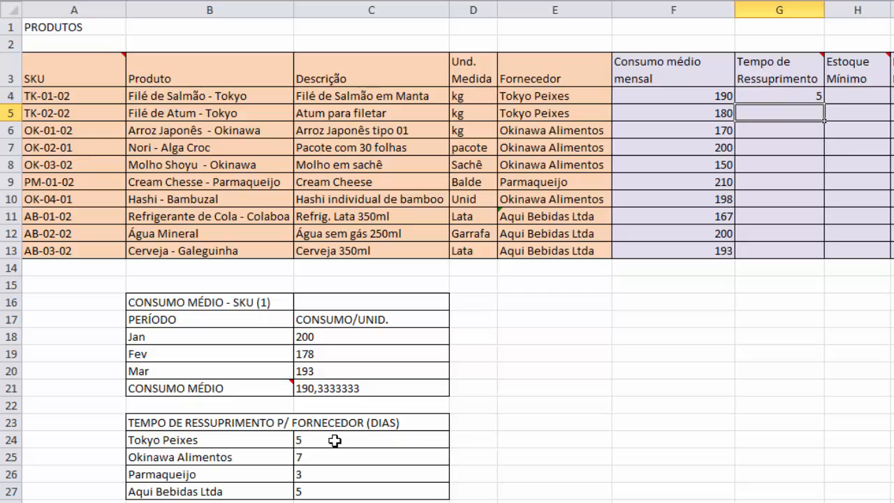
{"action": "type", "text": "="}
{"action": "left_click", "coordinate": [334, 440]}
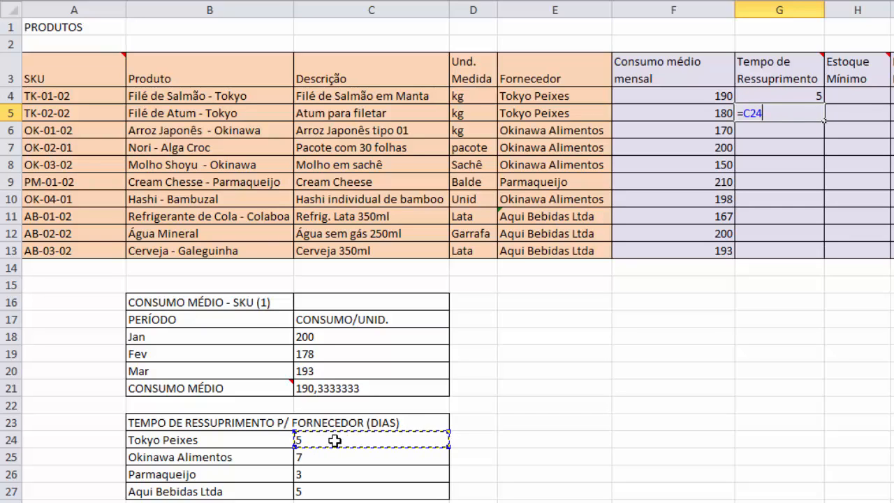
{"action": "key", "text": "Return"}
Step: Link the Tempo de Ressuprimento cell G6 for the rice to the Okinawa Alimentos resupply time in C25
{"action": "type", "text": "="}
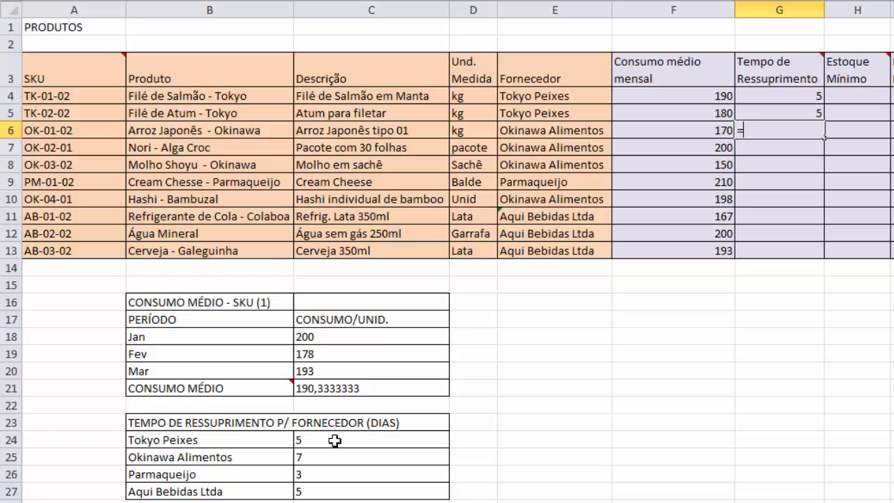
{"action": "left_click", "coordinate": [338, 459]}
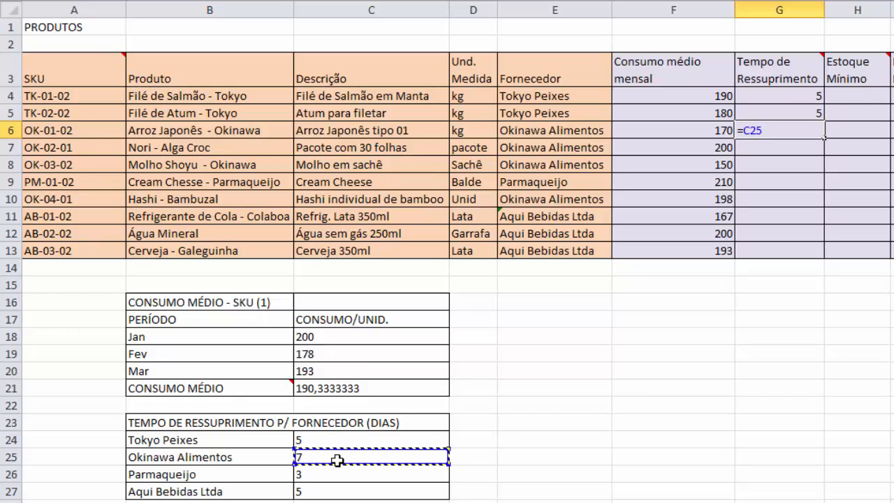
{"action": "key", "text": "Return"}
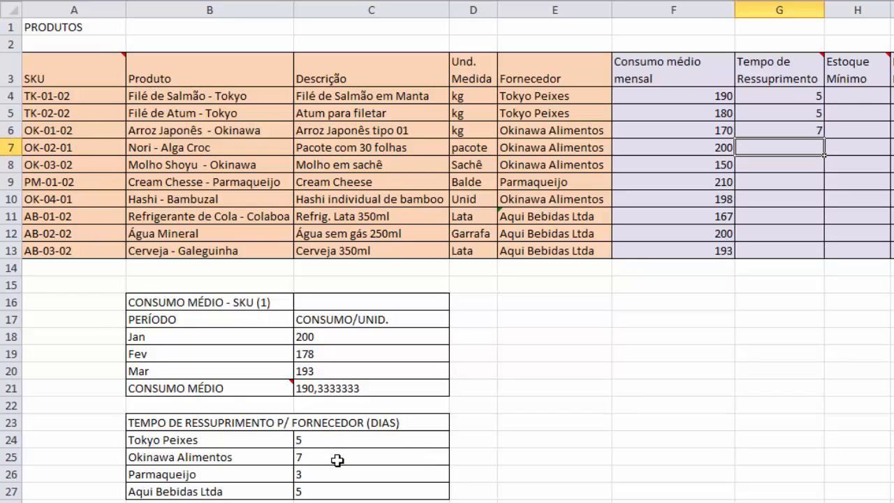
Step: Link the Tempo de Ressuprimento cells G7 and G8 to the Okinawa Alimentos resupply time in C25
{"action": "type", "text": "="}
{"action": "left_click", "coordinate": [337, 459]}
{"action": "key", "text": "Return"}
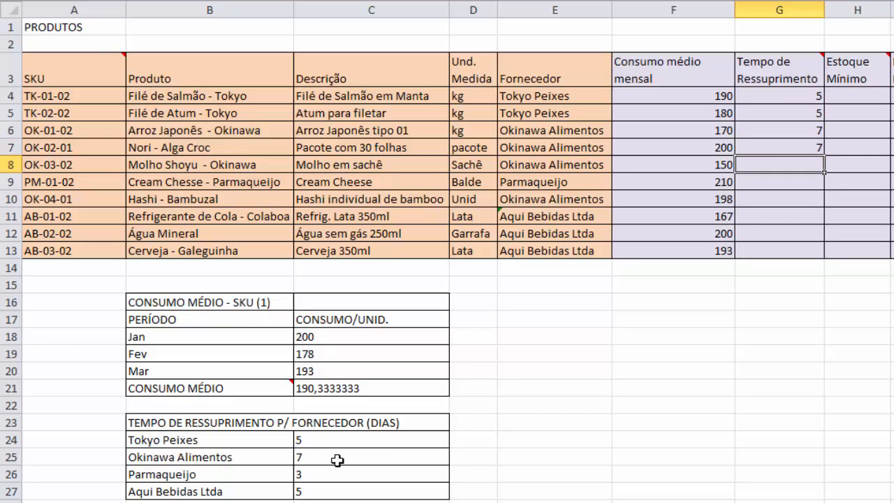
{"action": "type", "text": "="}
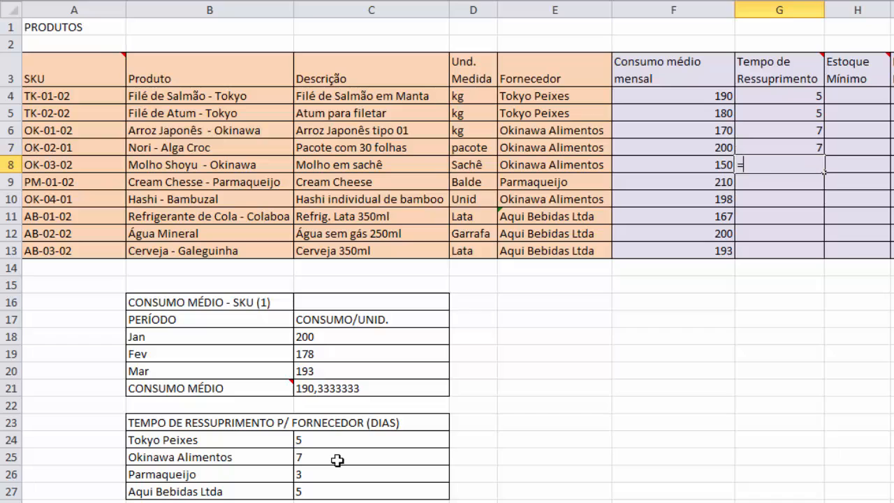
{"action": "left_click", "coordinate": [337, 459]}
{"action": "key", "text": "Return"}
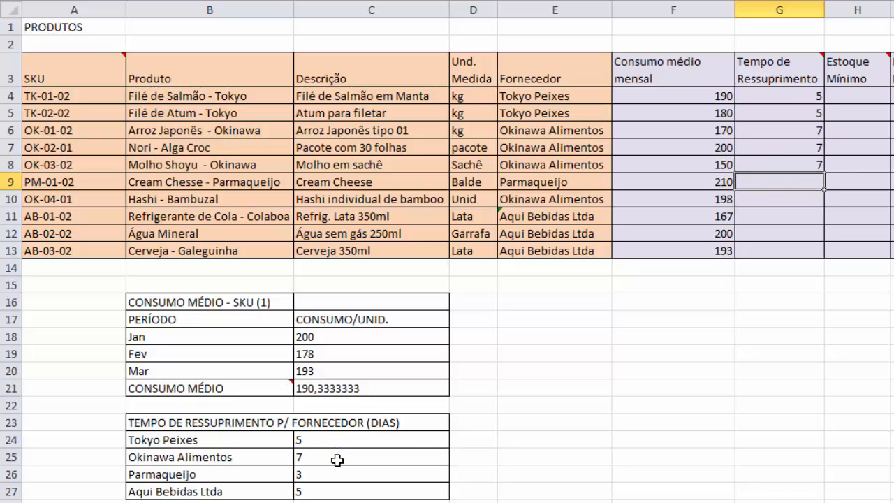
Step: Link the Tempo de Ressuprimento cell G9 to the Parmaqueijo time in C26 and G10 to the Okinawa Alimentos time in C25
{"action": "type", "text": "="}
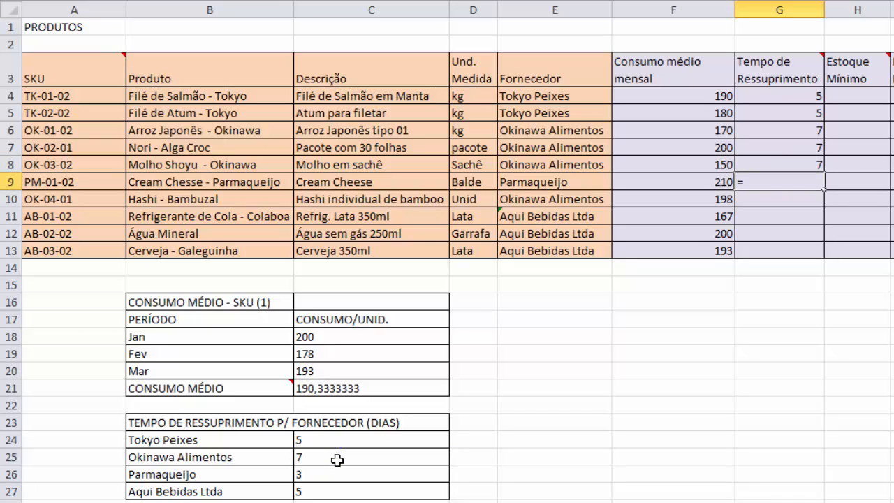
{"action": "left_click", "coordinate": [337, 475]}
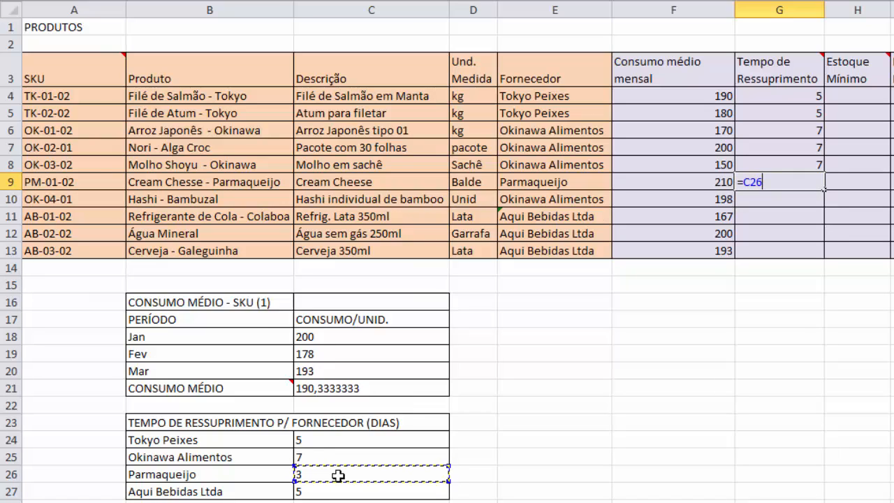
{"action": "key", "text": "Return"}
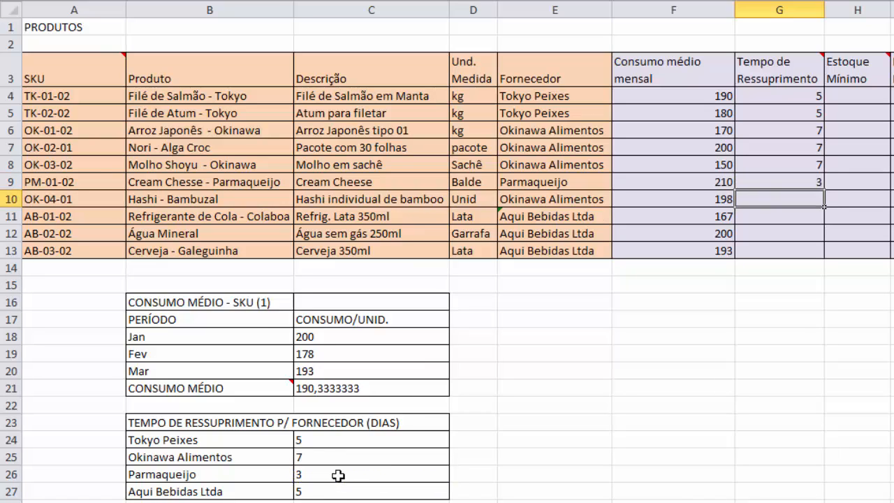
{"action": "type", "text": "="}
{"action": "left_click", "coordinate": [347, 457]}
{"action": "key", "text": "Return"}
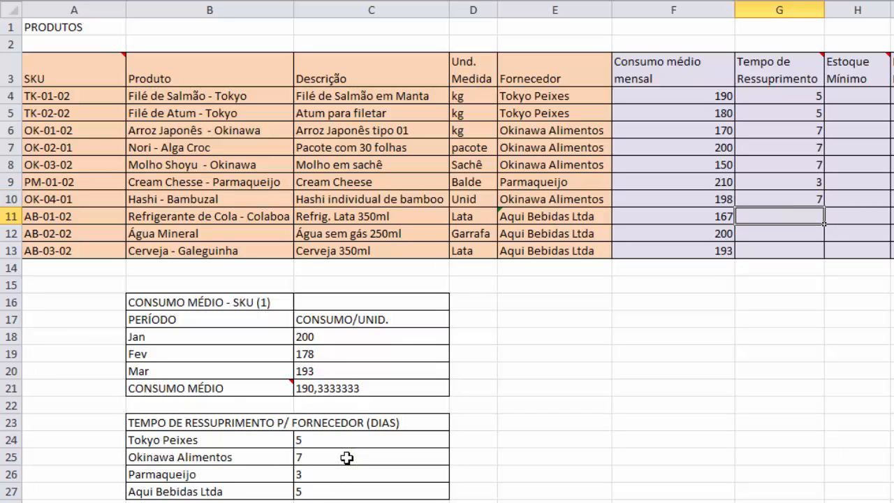
Step: Link the Tempo de Ressuprimento cells G11, G12 and G13 to the Aqui Bebidas Ltda resupply time in C27
{"action": "type", "text": "="}
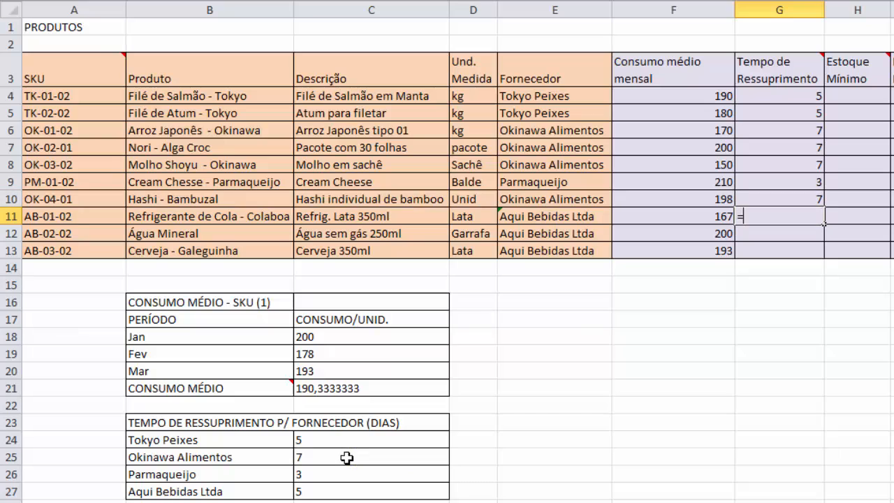
{"action": "left_click", "coordinate": [345, 494]}
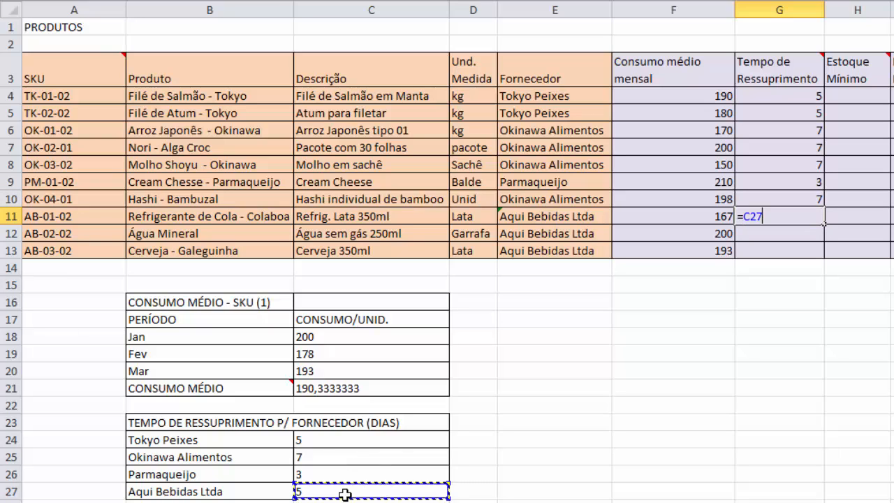
{"action": "key", "text": "Return"}
{"action": "type", "text": "="}
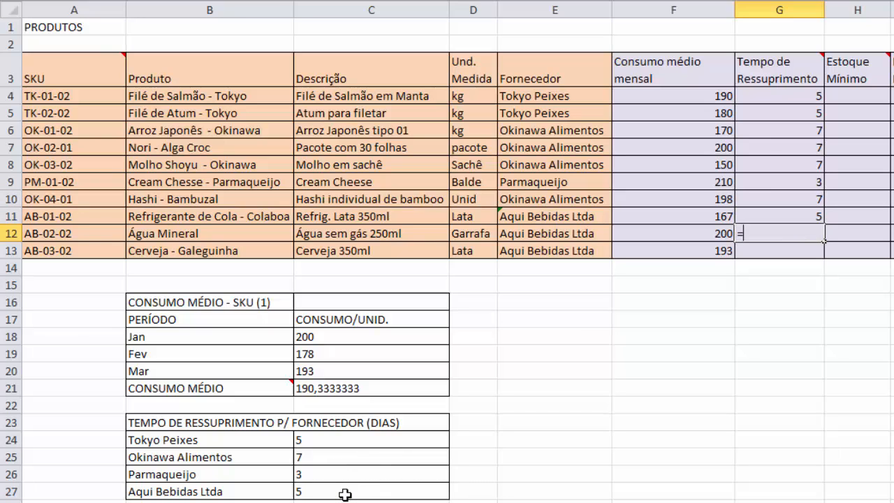
{"action": "left_click", "coordinate": [345, 494]}
{"action": "key", "text": "Return"}
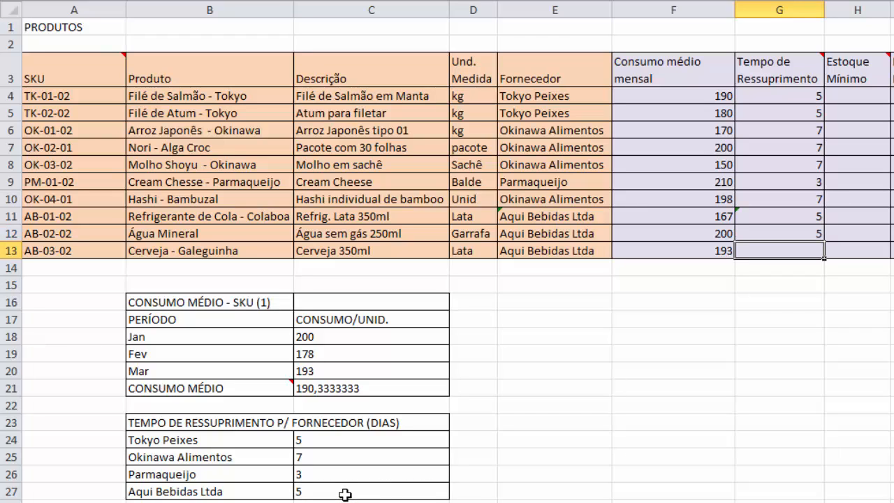
{"action": "type", "text": "="}
{"action": "left_click", "coordinate": [345, 495]}
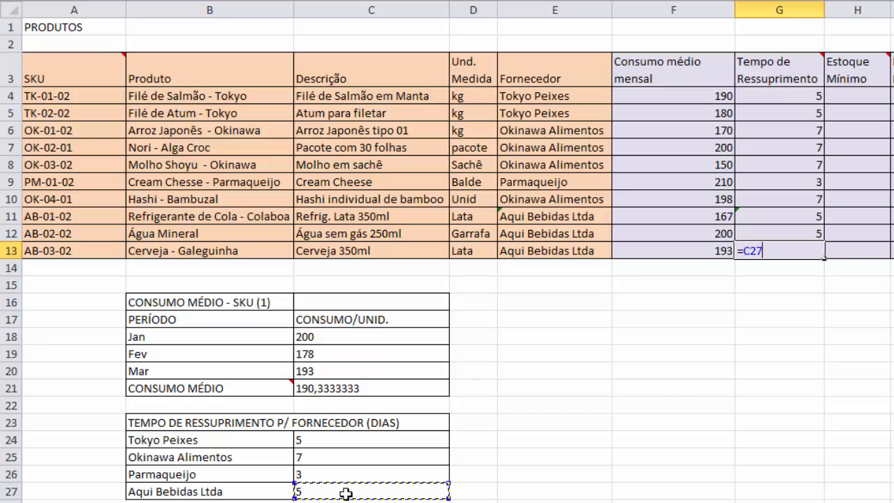
{"action": "key", "text": "Return"}
Step: Calculate the Estoque Mínimo in H4 with =F4*(G4/30) and fill the formula down to H13
{"action": "left_click", "coordinate": [858, 96]}
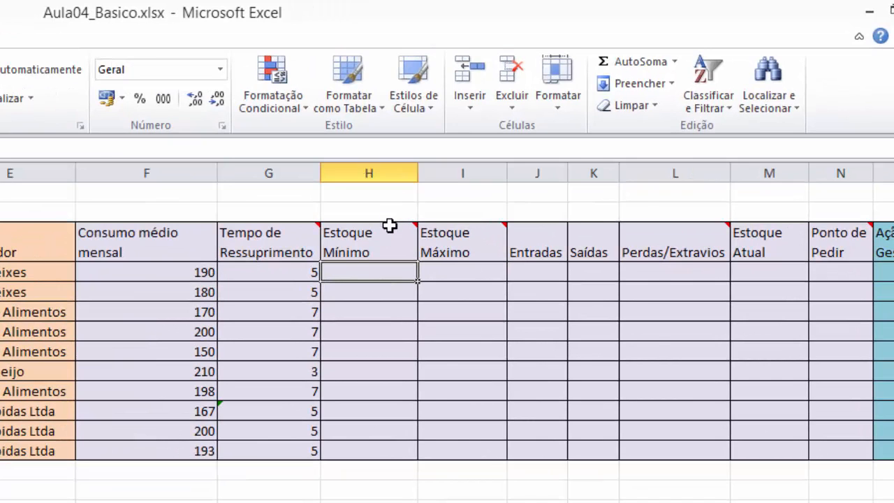
{"action": "mouse_move", "coordinate": [389, 231]}
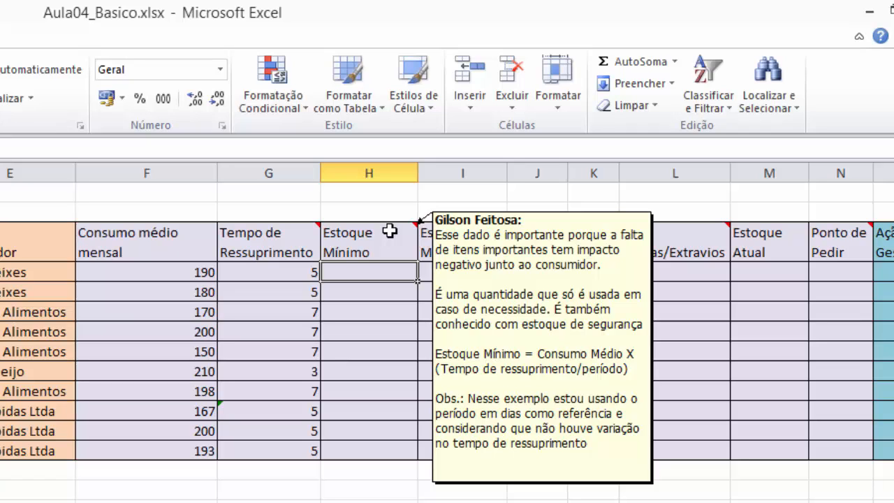
{"action": "type", "text": "="}
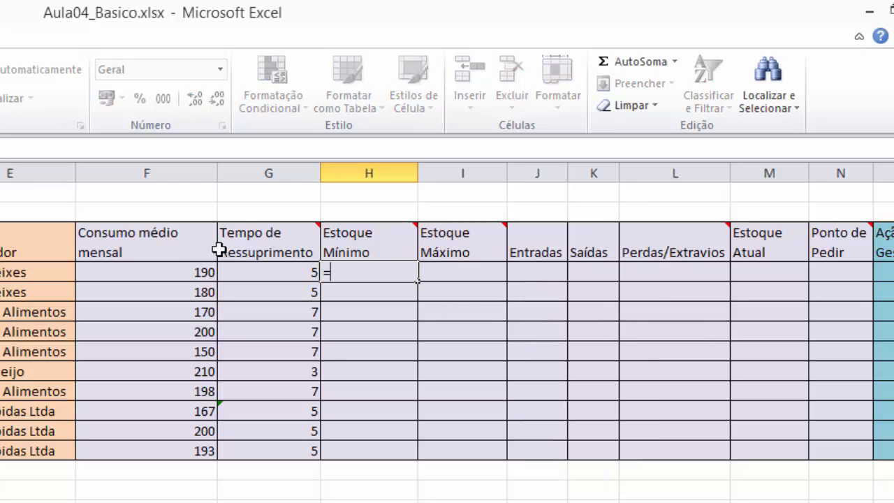
{"action": "left_click", "coordinate": [170, 272]}
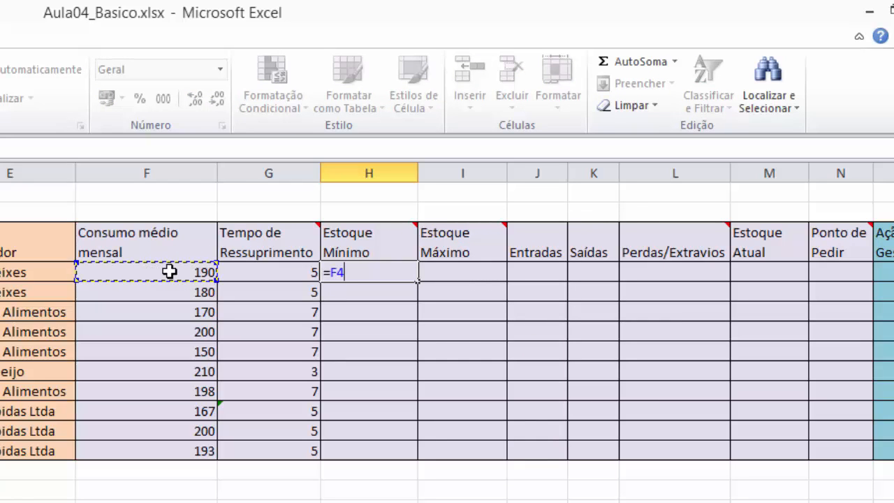
{"action": "type", "text": "*("}
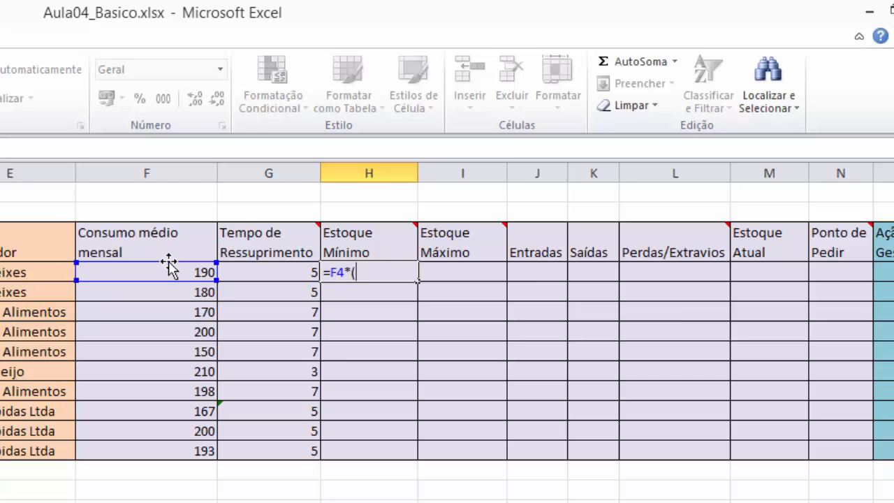
{"action": "left_click", "coordinate": [261, 272]}
{"action": "type", "text": "/"}
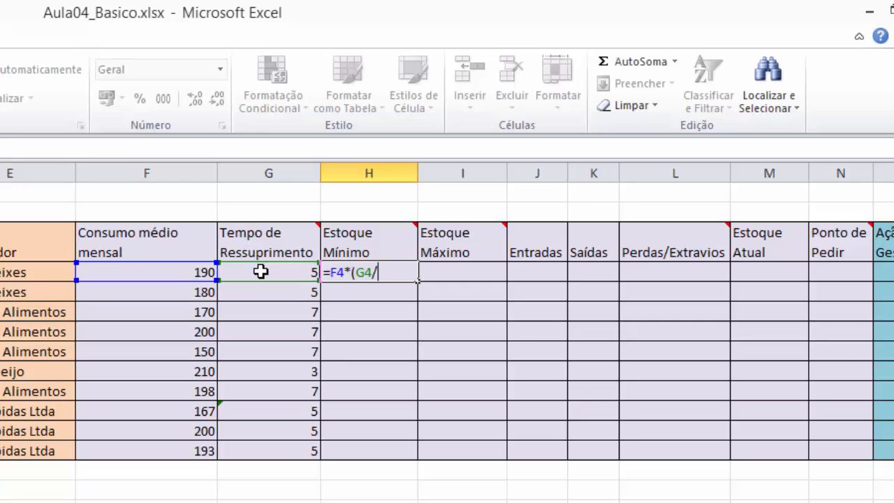
{"action": "type", "text": "30)"}
{"action": "key", "text": "Return"}
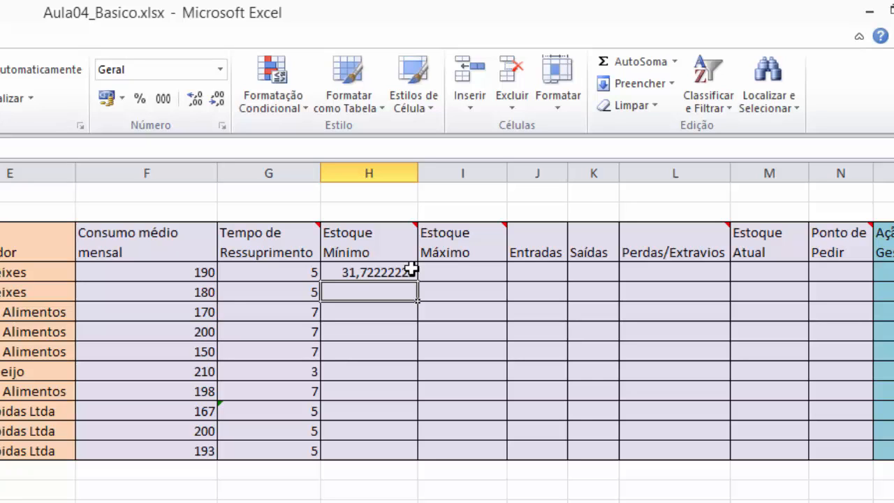
{"action": "left_click", "coordinate": [373, 269]}
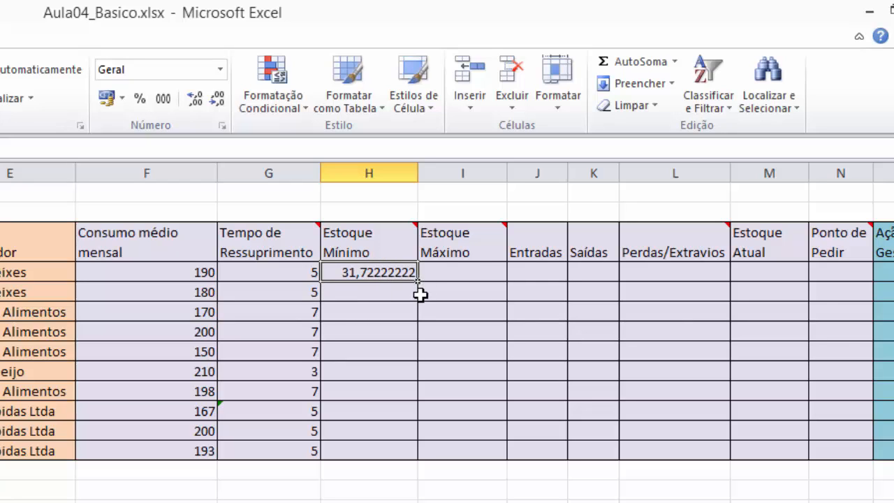
{"action": "left_click_drag", "start_coordinate": [417, 281], "coordinate": [425, 455]}
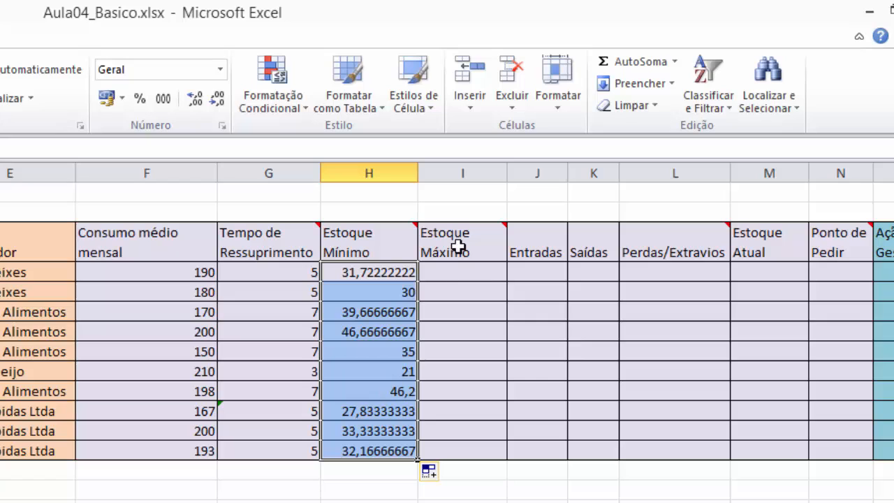
Step: Calculate the Estoque Máximo in I4 with =(H4+F4)*G4 and fill the formula down to I13
{"action": "mouse_move", "coordinate": [461, 242]}
{"action": "left_click", "coordinate": [454, 273]}
{"action": "type", "text": "=("}
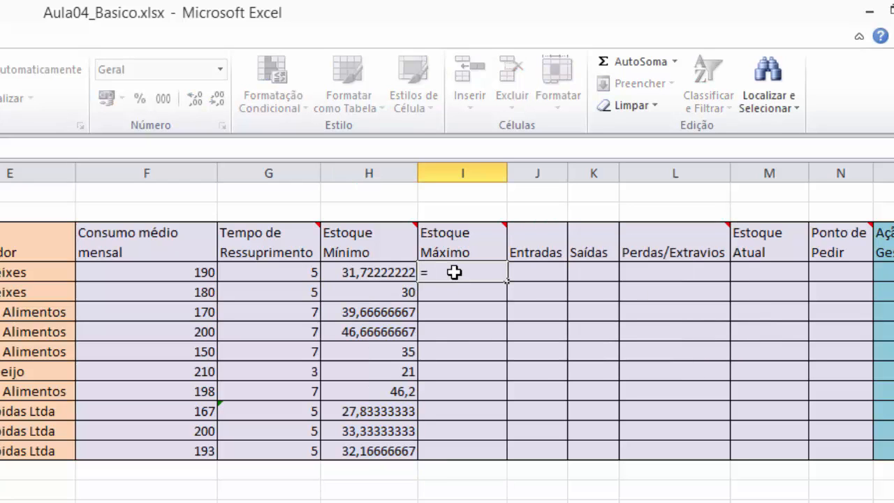
{"action": "left_click", "coordinate": [380, 272]}
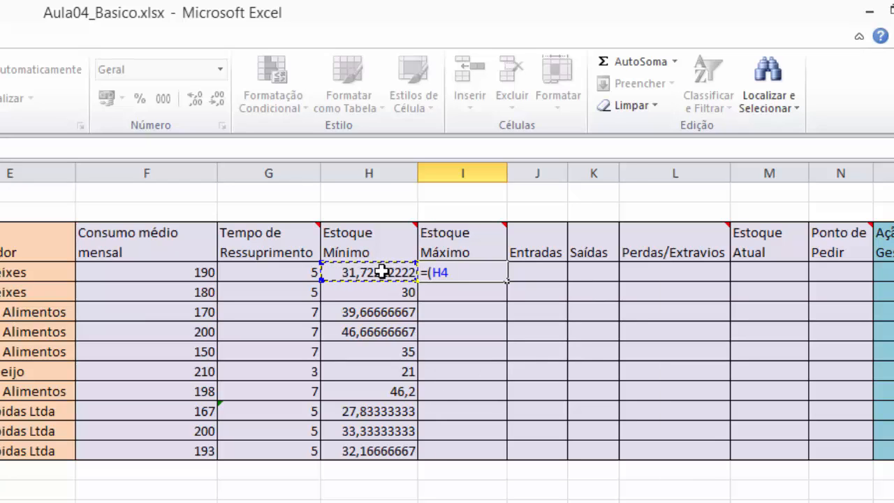
{"action": "type", "text": "+"}
{"action": "left_click", "coordinate": [185, 272]}
{"action": "type", "text": ")*"}
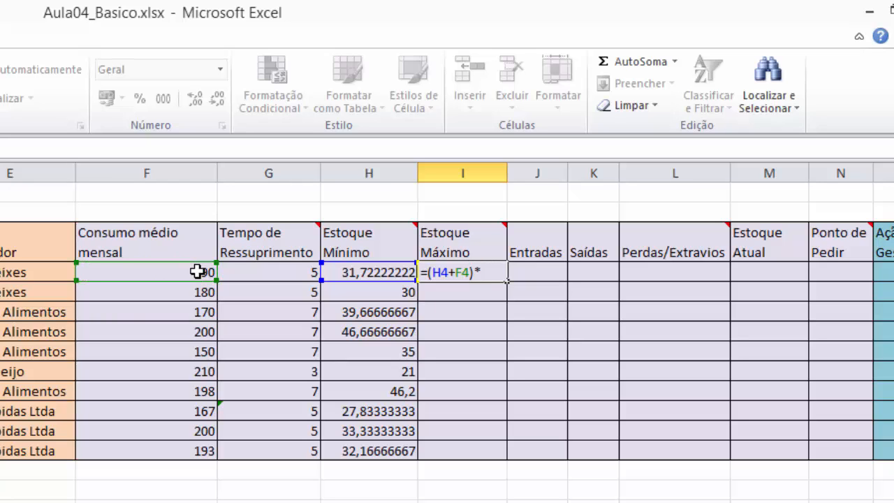
{"action": "left_click", "coordinate": [263, 270]}
{"action": "key", "text": "Return"}
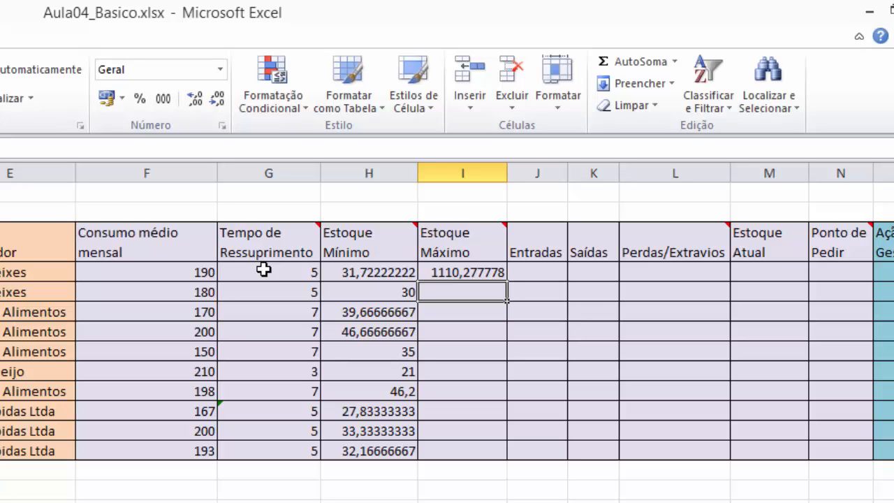
{"action": "left_click", "coordinate": [465, 272]}
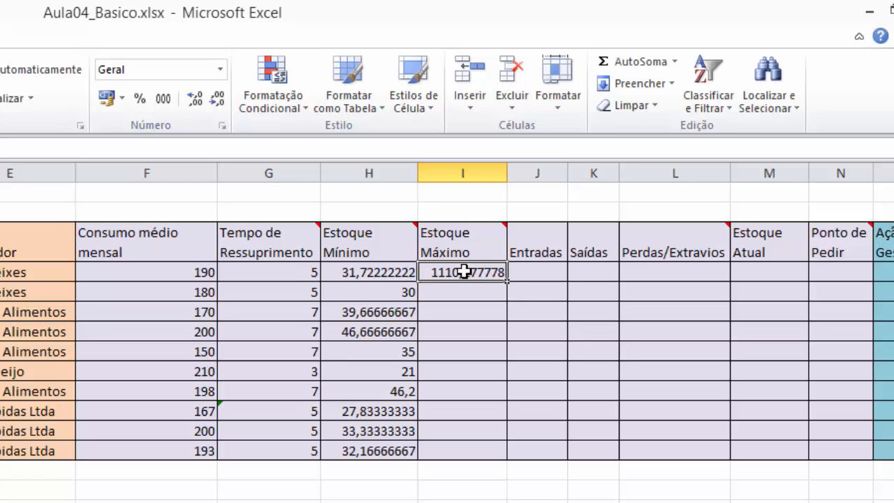
{"action": "left_click_drag", "start_coordinate": [496, 423], "coordinate": [498, 455]}
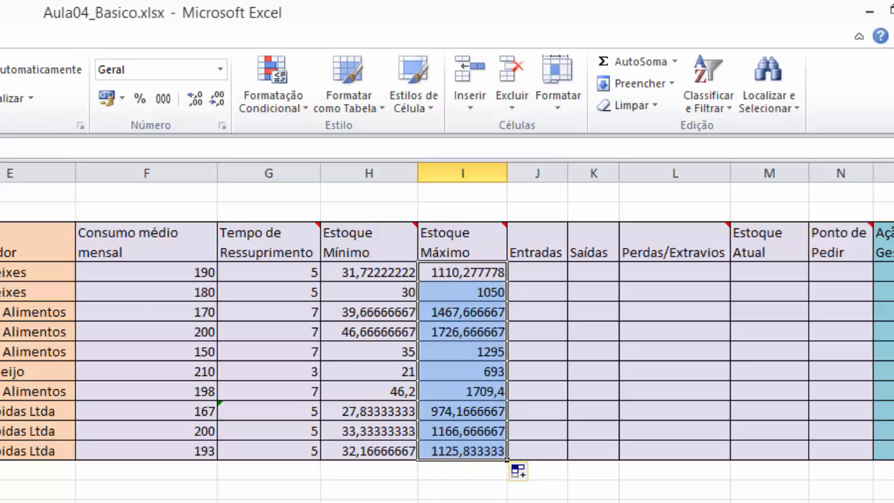
{"action": "left_click", "coordinate": [462, 451]}
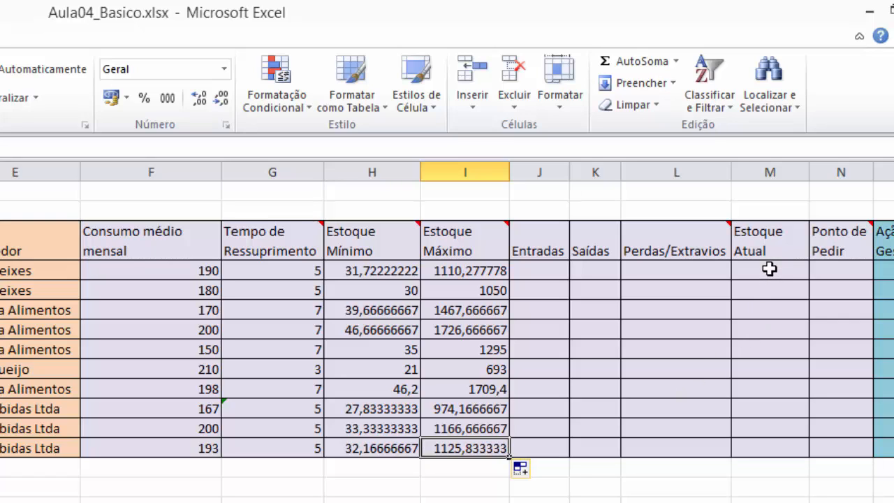
Step: Calculate the Estoque Atual in M4 with =J4-K4-L4 and fill the formula down to M13
{"action": "left_click", "coordinate": [769, 269]}
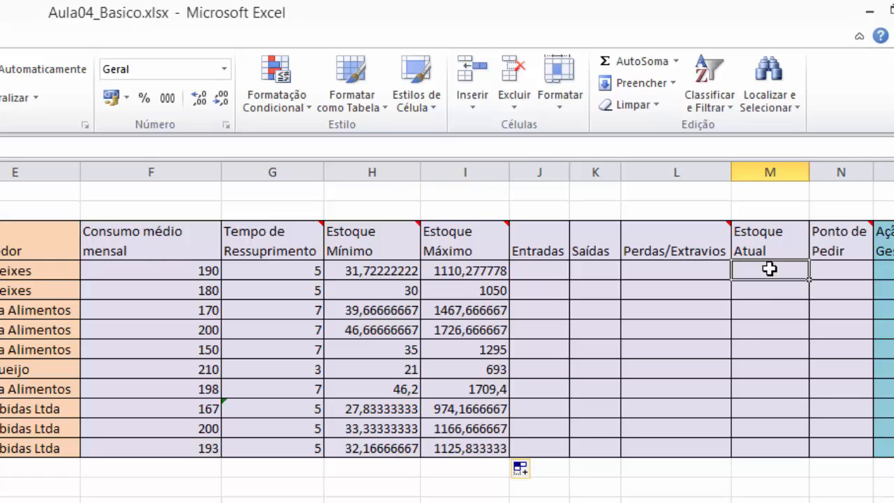
{"action": "type", "text": "="}
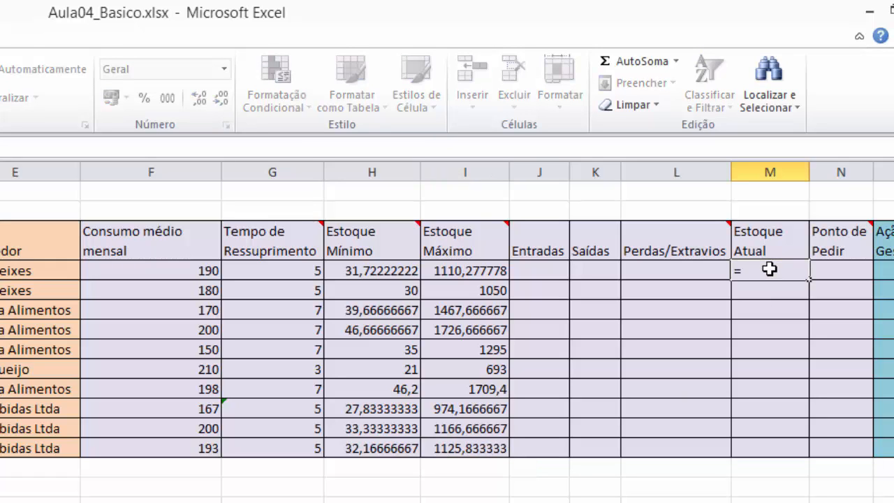
{"action": "left_click", "coordinate": [533, 270]}
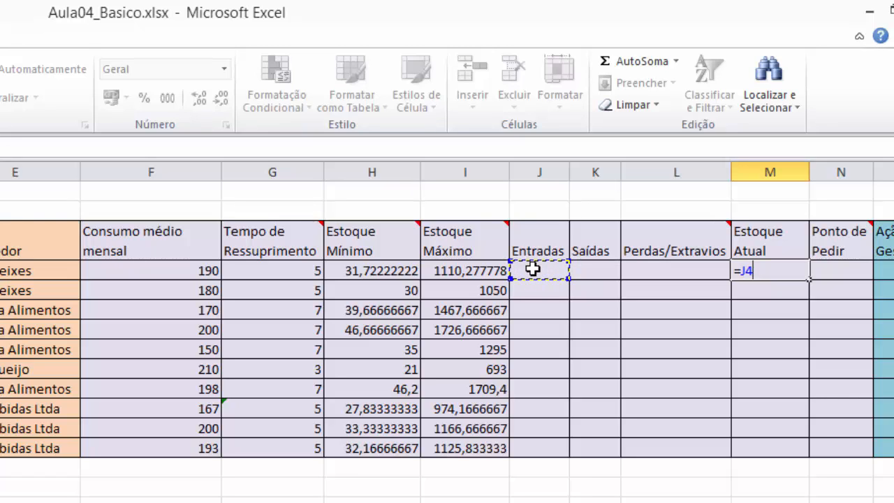
{"action": "type", "text": "-"}
{"action": "left_click", "coordinate": [604, 271]}
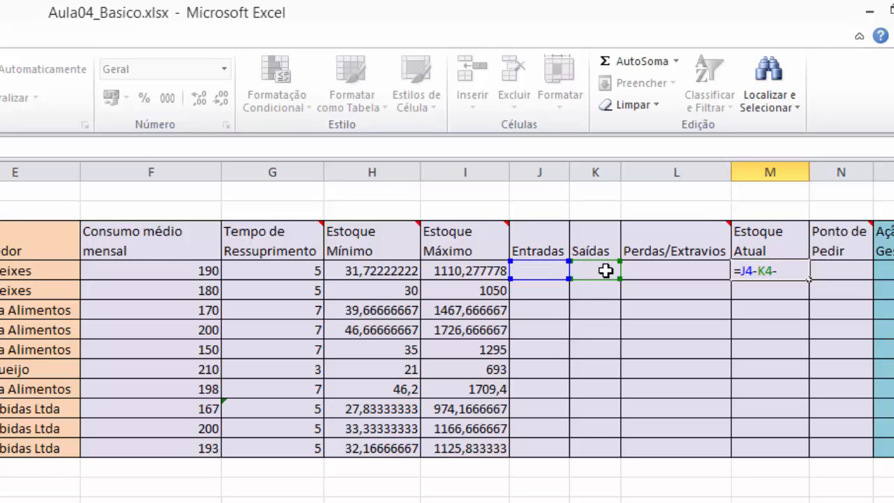
{"action": "type", "text": "-"}
{"action": "left_click", "coordinate": [650, 271]}
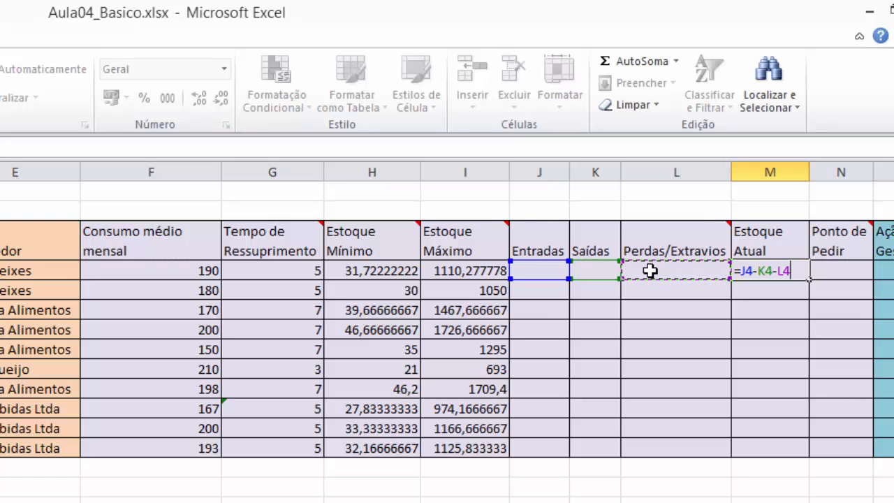
{"action": "key", "text": "Return"}
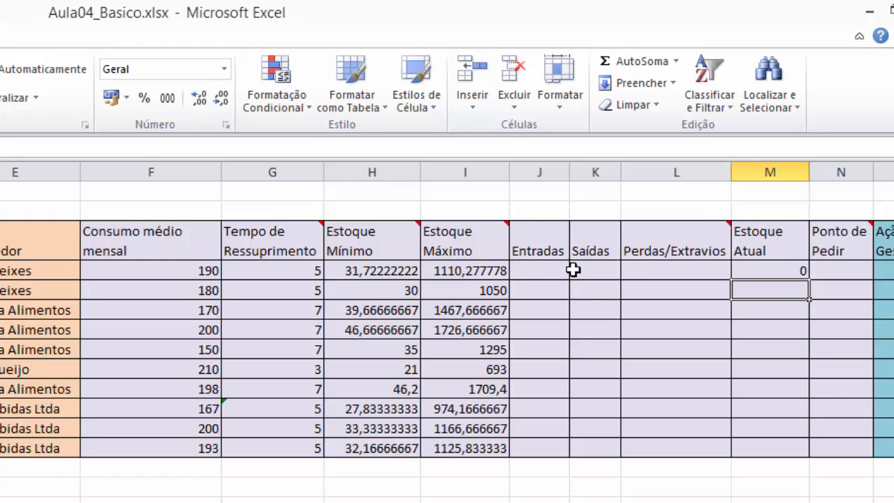
{"action": "left_click", "coordinate": [785, 271]}
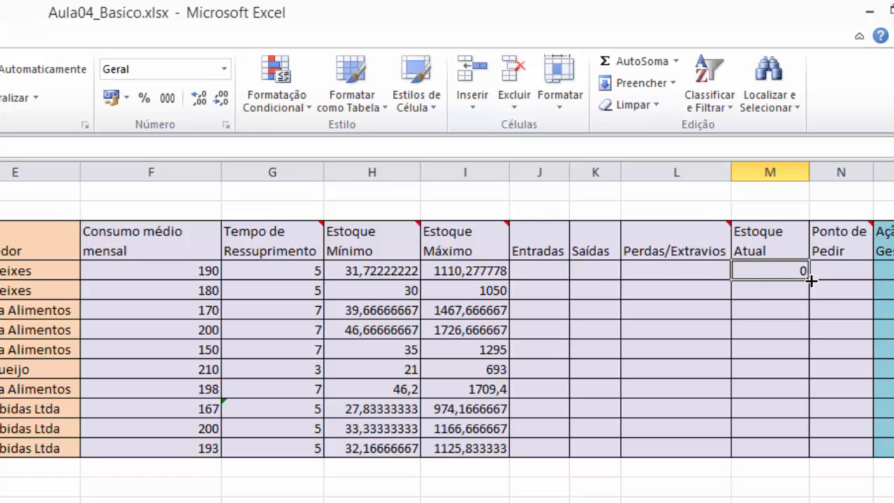
{"action": "left_click_drag", "start_coordinate": [809, 291], "coordinate": [809, 455]}
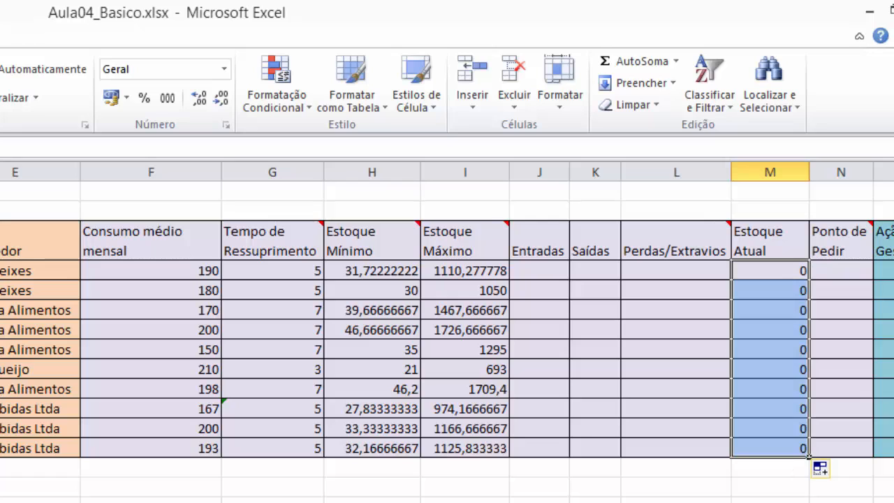
Step: Enter 100 for Entradas, 50 for Saídas and 30 for Perdas/Extravios in the first product's row, cells J4 to L4
{"action": "left_click", "coordinate": [544, 273]}
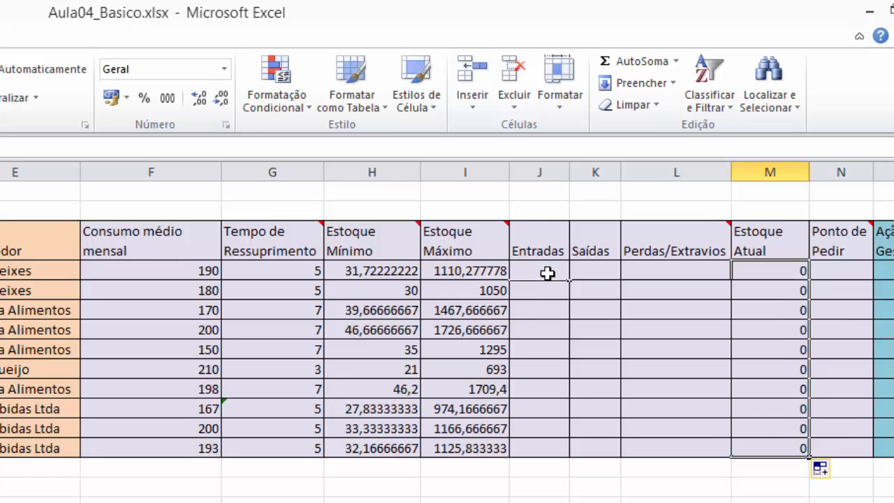
{"action": "type", "text": "100"}
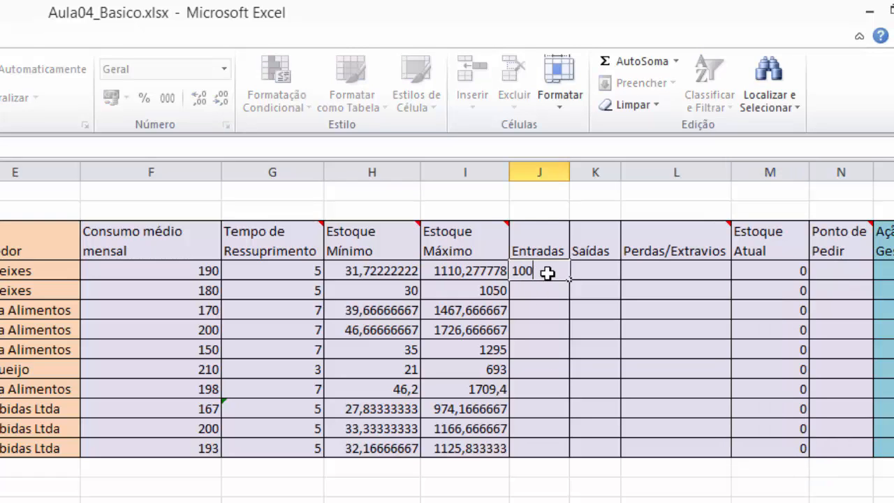
{"action": "key", "text": "Tab"}
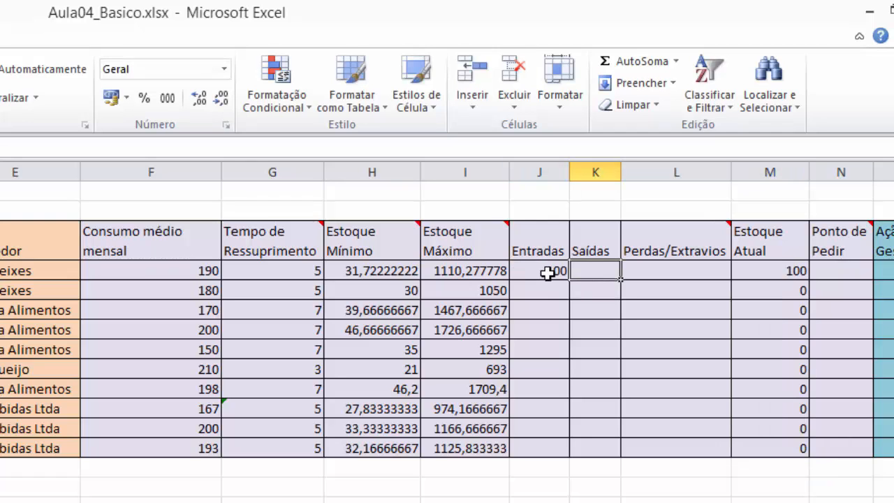
{"action": "type", "text": "50"}
{"action": "key", "text": "Tab"}
{"action": "type", "text": "30"}
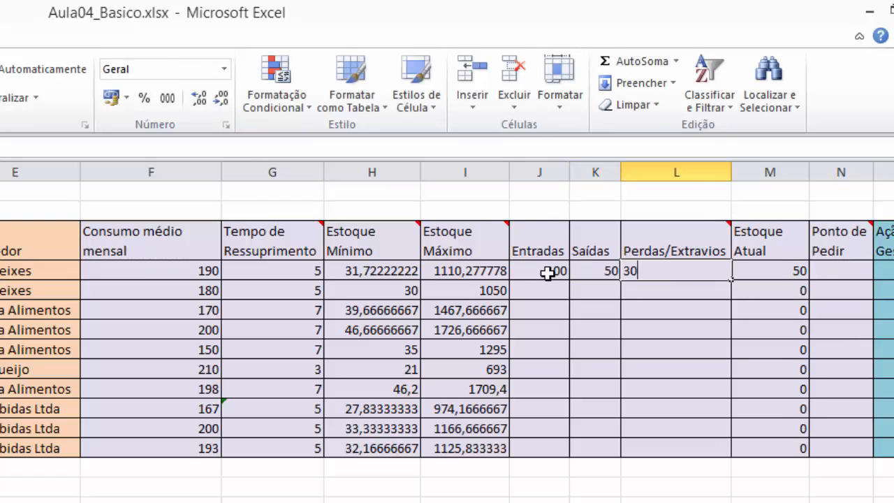
{"action": "key", "text": "Return"}
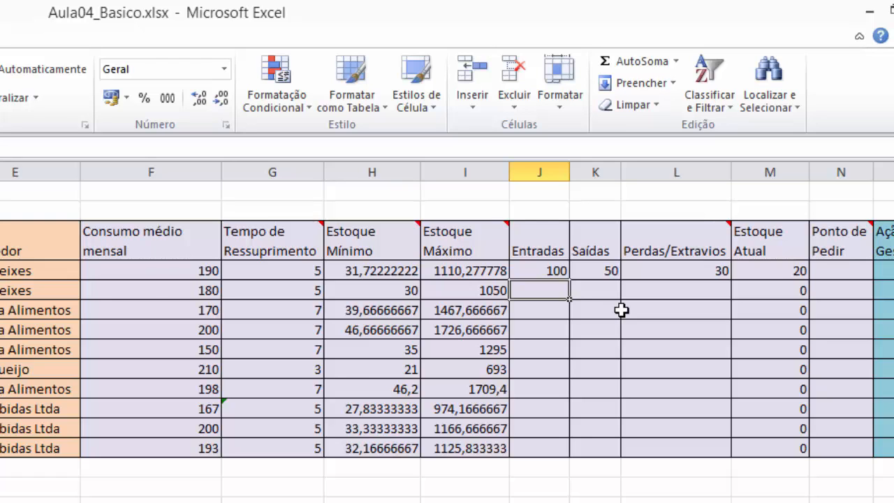
Step: Calculate the Ponto de Pedir in N4 with =(F4/30)*G4+H4
{"action": "left_click", "coordinate": [842, 273]}
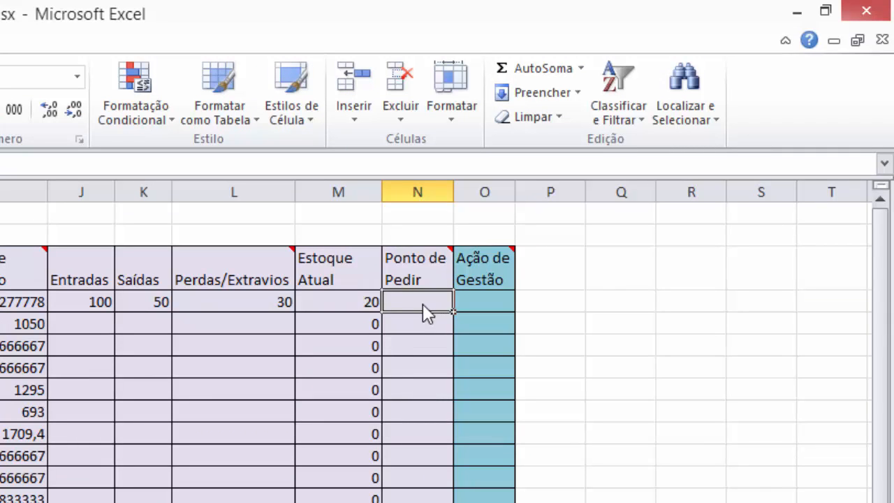
{"action": "left_click", "coordinate": [434, 259]}
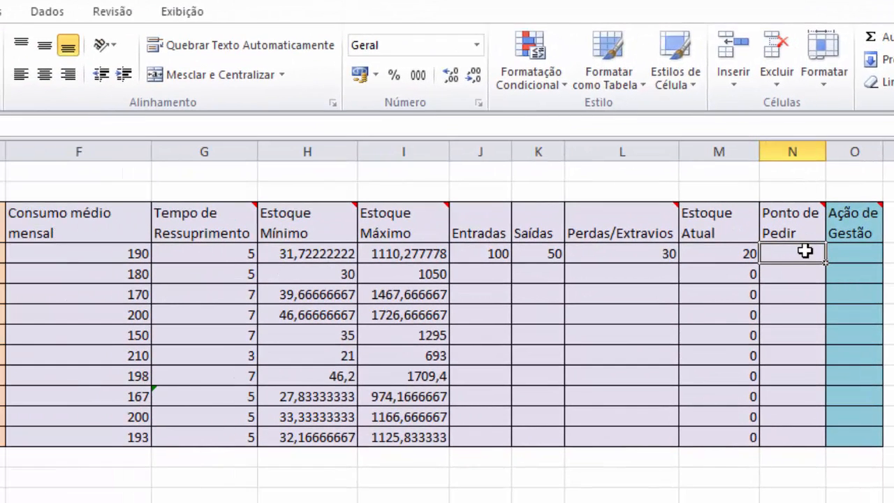
{"action": "type", "text": "="}
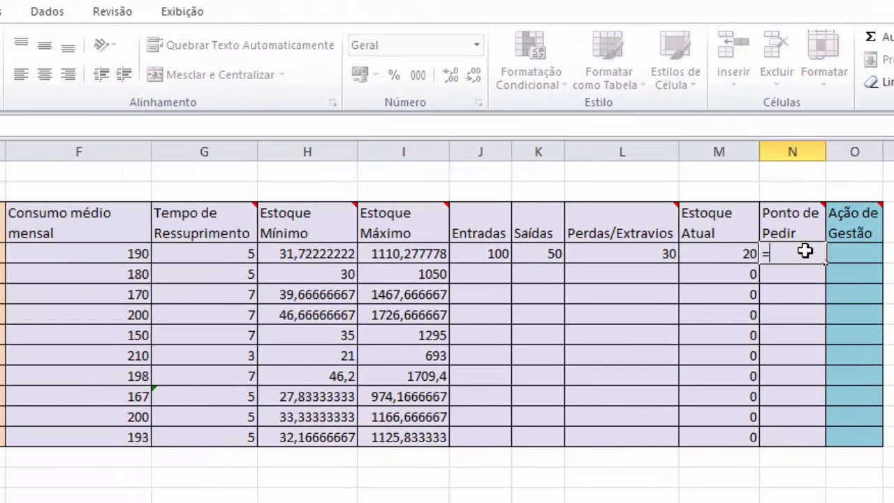
{"action": "type", "text": "("}
{"action": "left_click", "coordinate": [73, 251]}
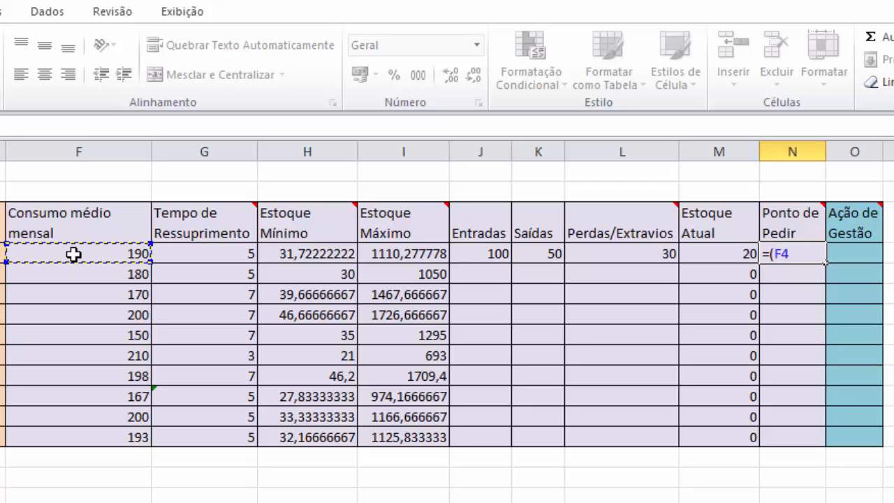
{"action": "type", "text": "/30"}
{"action": "type", "text": ")"}
{"action": "type", "text": "*"}
{"action": "left_click", "coordinate": [230, 253]}
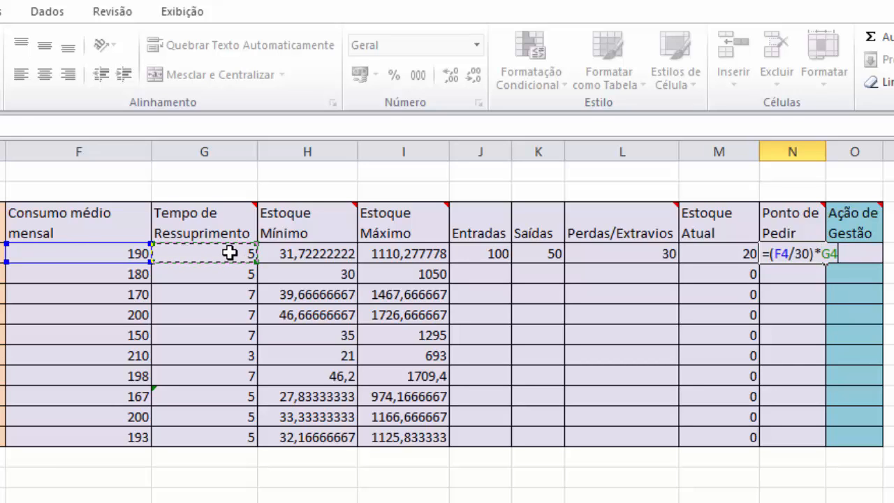
{"action": "type", "text": "+"}
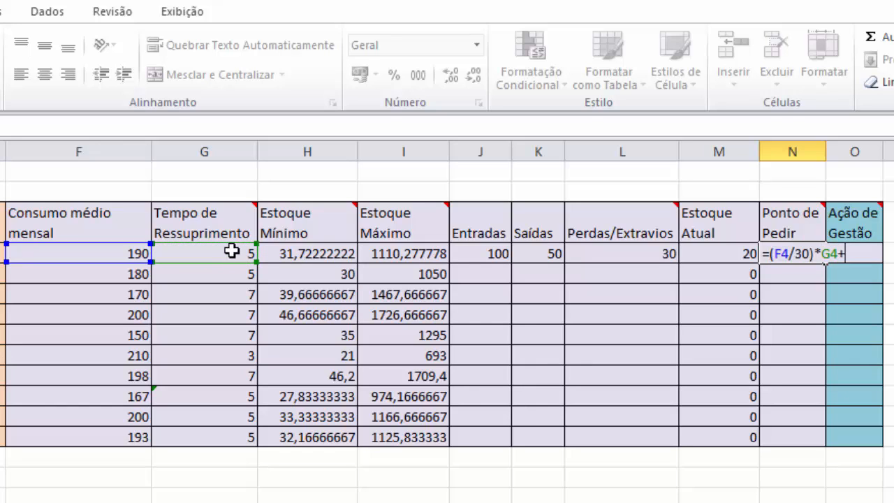
{"action": "left_click", "coordinate": [283, 253]}
{"action": "key", "text": "Return"}
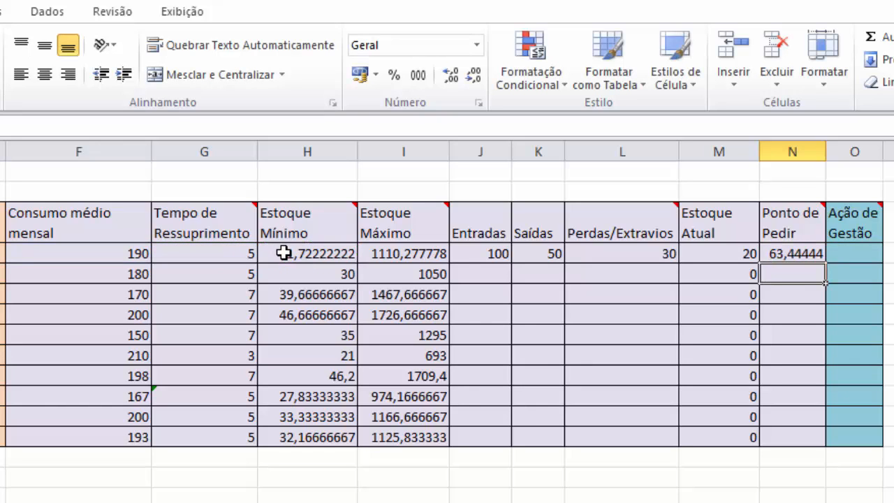